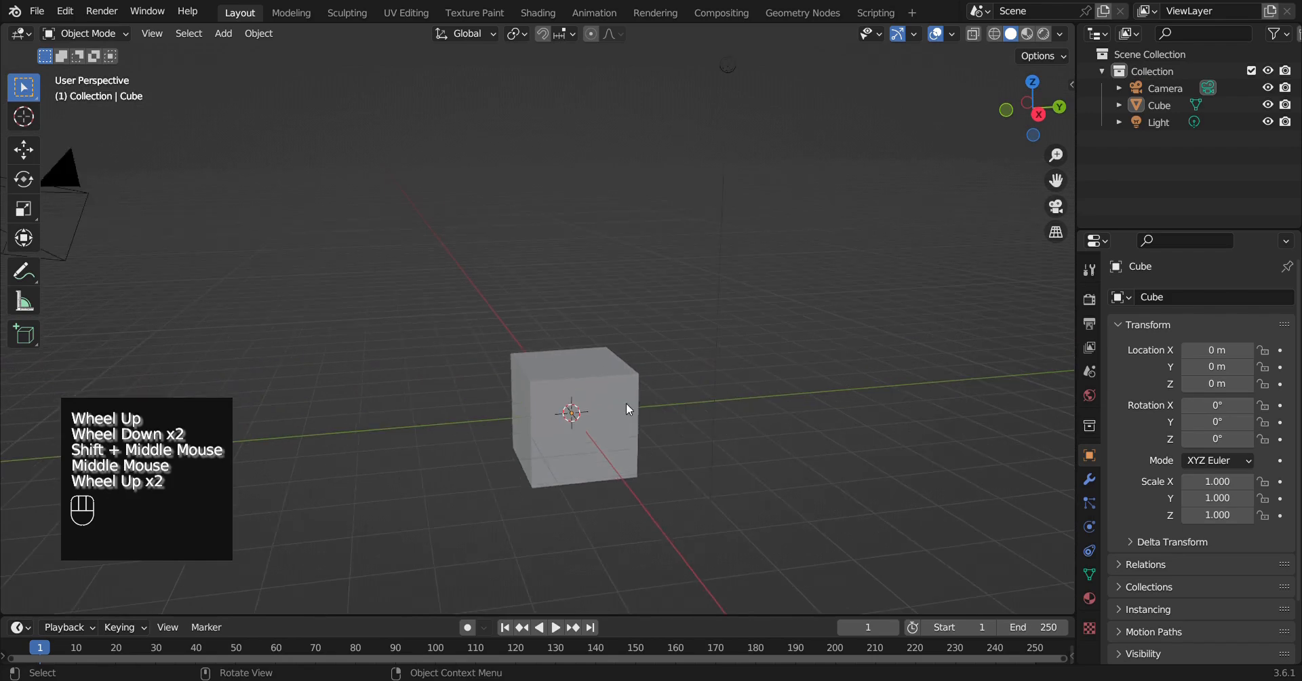
Step: Delete the default cube from the scene
{"action": "mouse_move", "coordinate": [625, 402]}
{"action": "middle_mouse_down", "text": "shift"}
{"action": "mouse_move", "coordinate": [592, 369]}
{"action": "mouse_move", "coordinate": [619, 392]}
{"action": "middle_mouse_up", "text": "shift"}
{"action": "scroll", "coordinate": [592, 368], "scroll_direction": "up", "scroll_amount": 1}
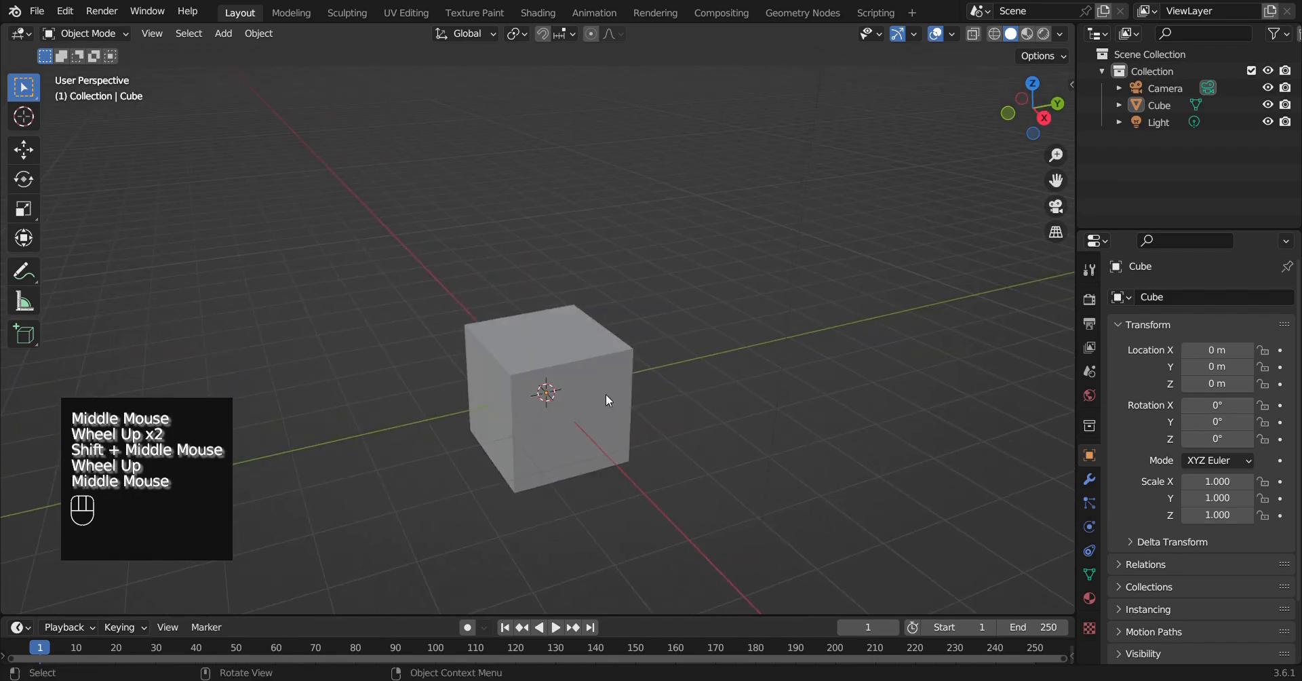
{"action": "left_click", "coordinate": [592, 406]}
{"action": "key", "text": "x"}
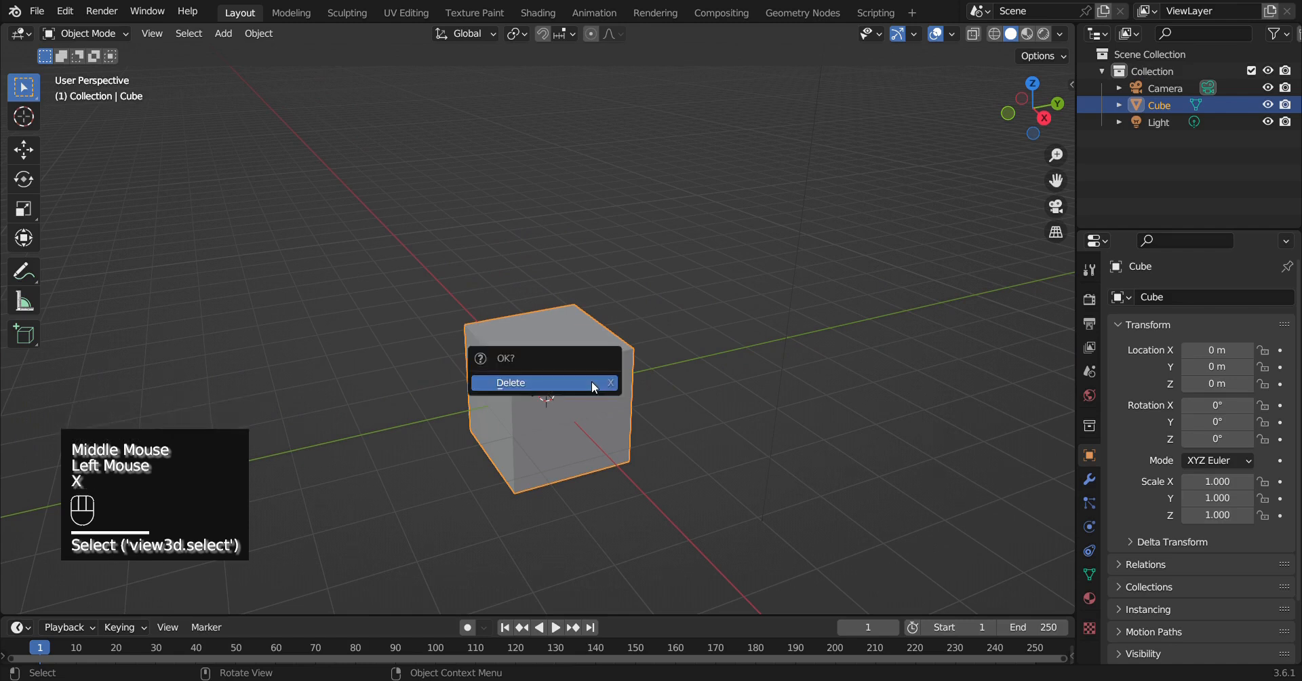
{"action": "left_click", "coordinate": [591, 381]}
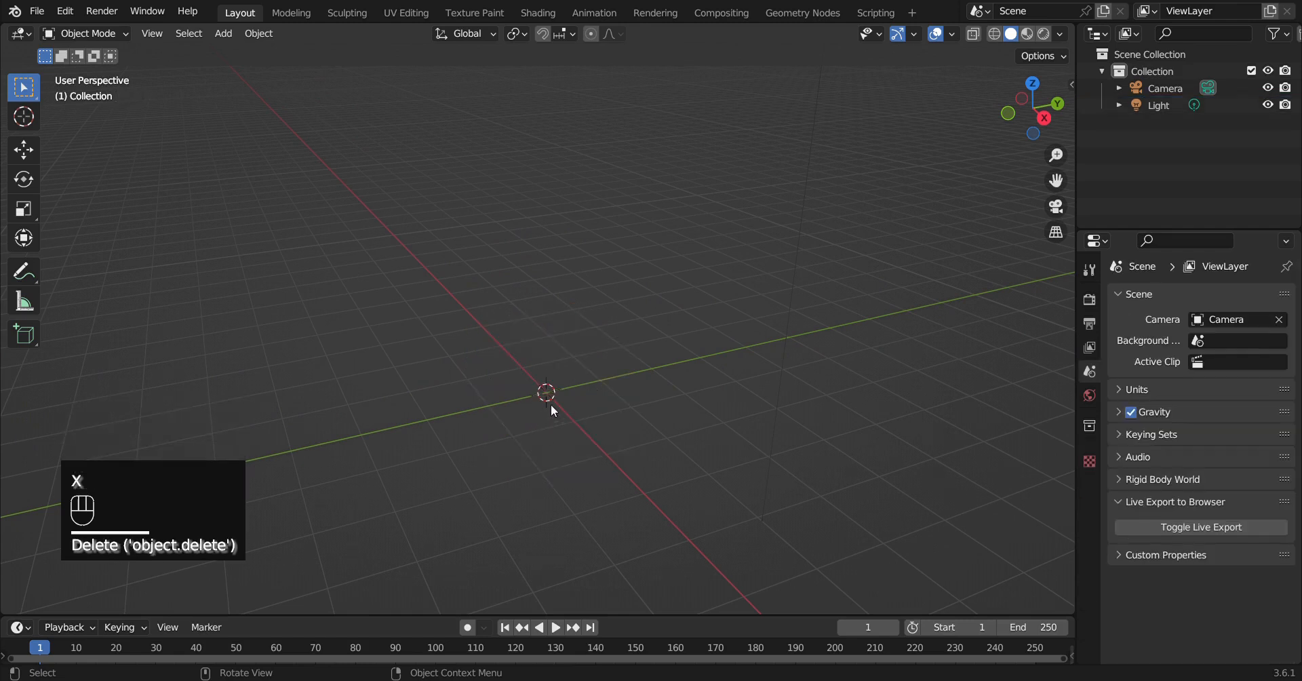
Step: Add a new mesh cube at the world origin
{"action": "key", "text": "shift+a"}
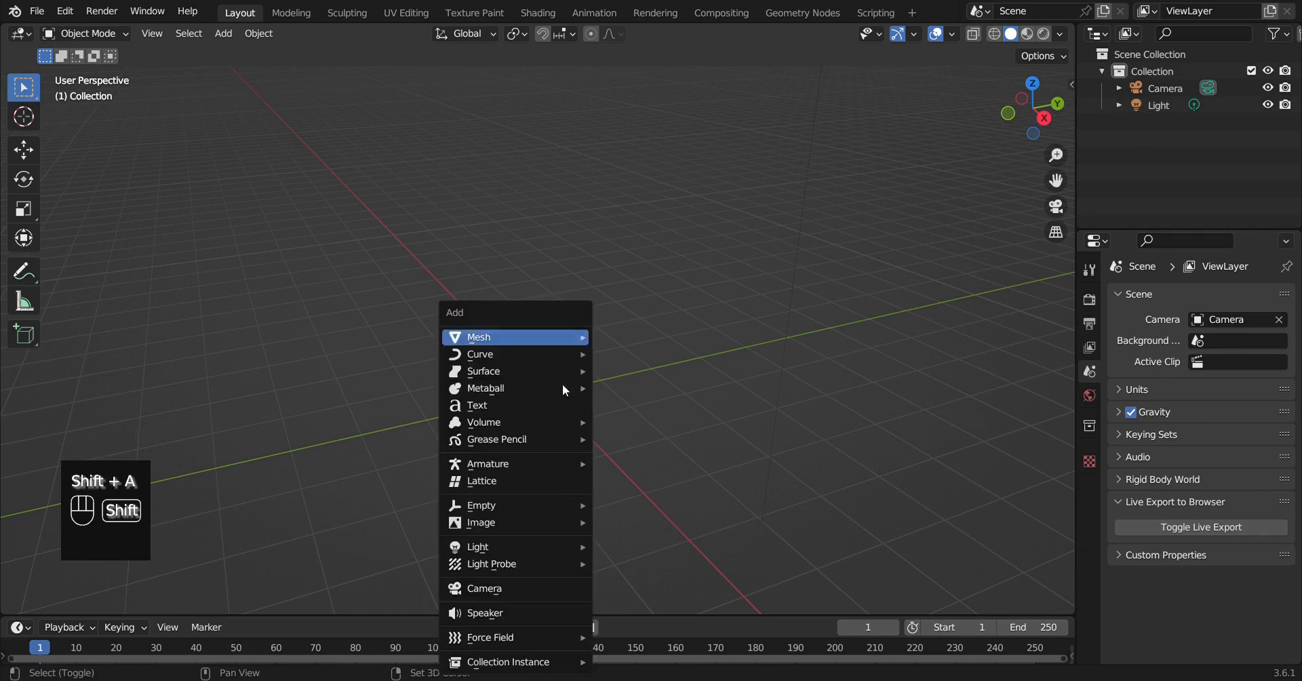
{"action": "mouse_move", "coordinate": [514, 333]}
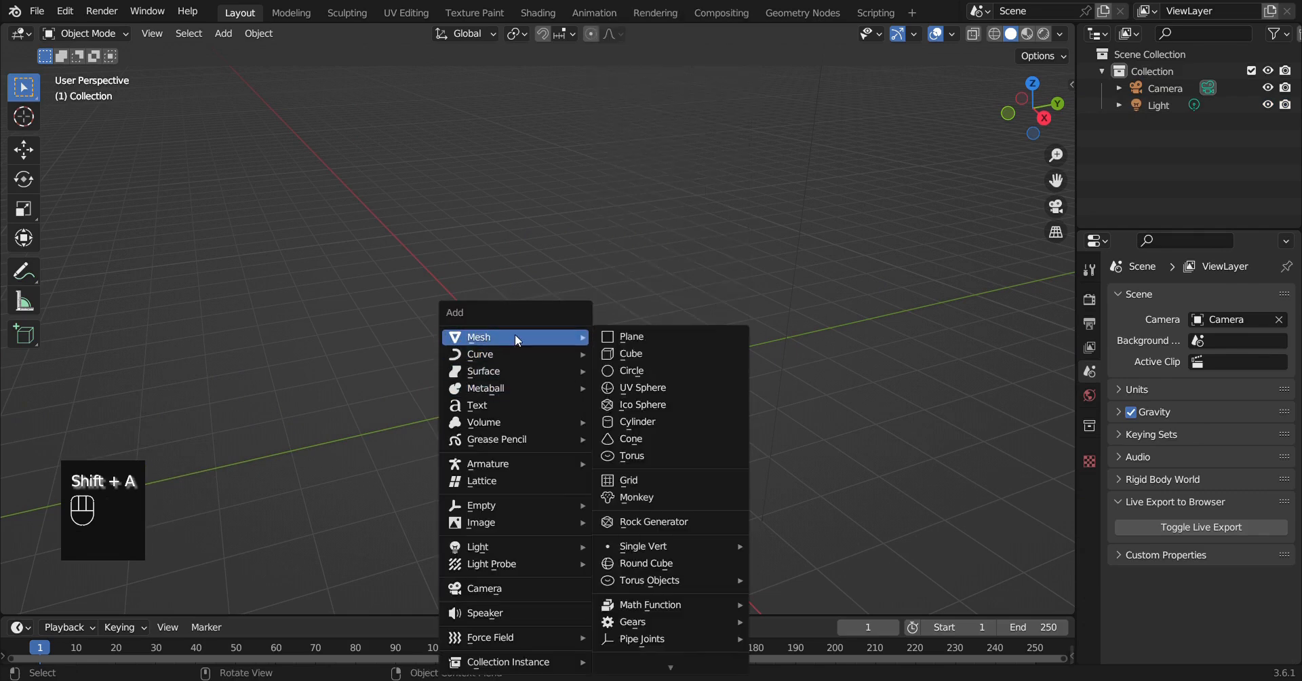
{"action": "left_click", "coordinate": [642, 358]}
{"action": "middle_click_drag", "start_coordinate": [601, 392], "coordinate": [595, 363], "text": "shift"}
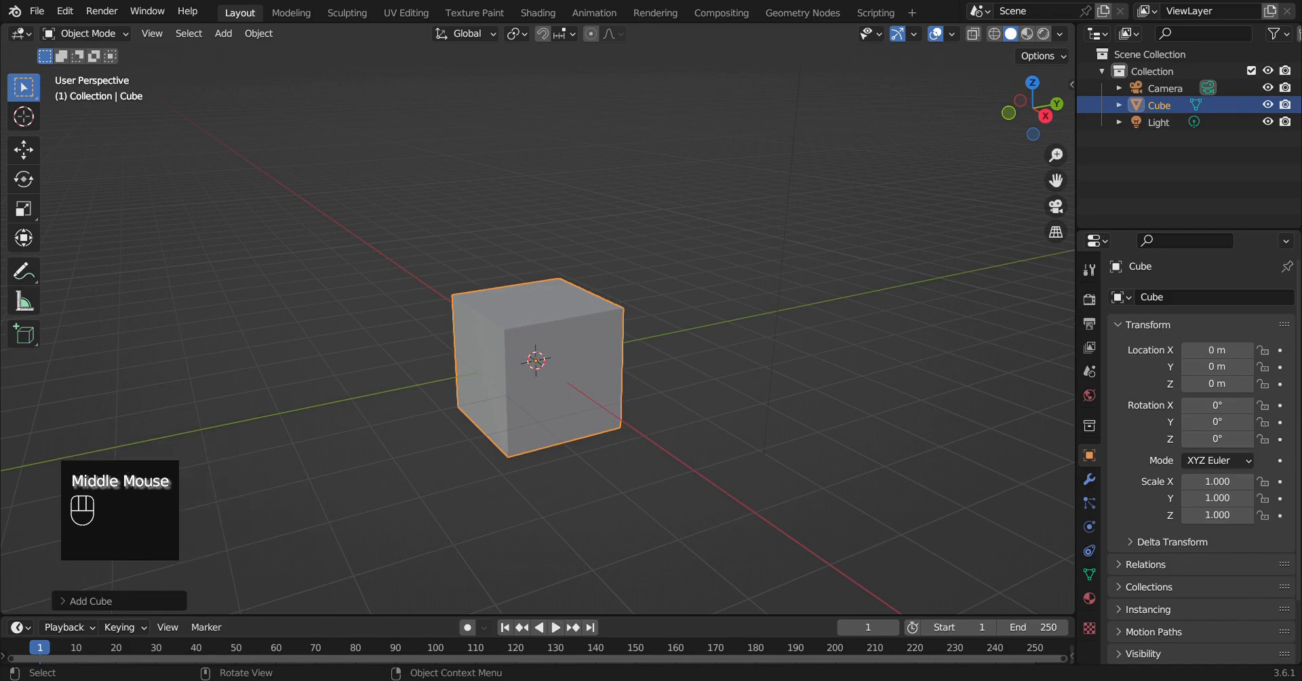
Step: Scale the new cube uniformly to 0.8
{"action": "key", "text": "s"}
{"action": "key", "text": "0"}
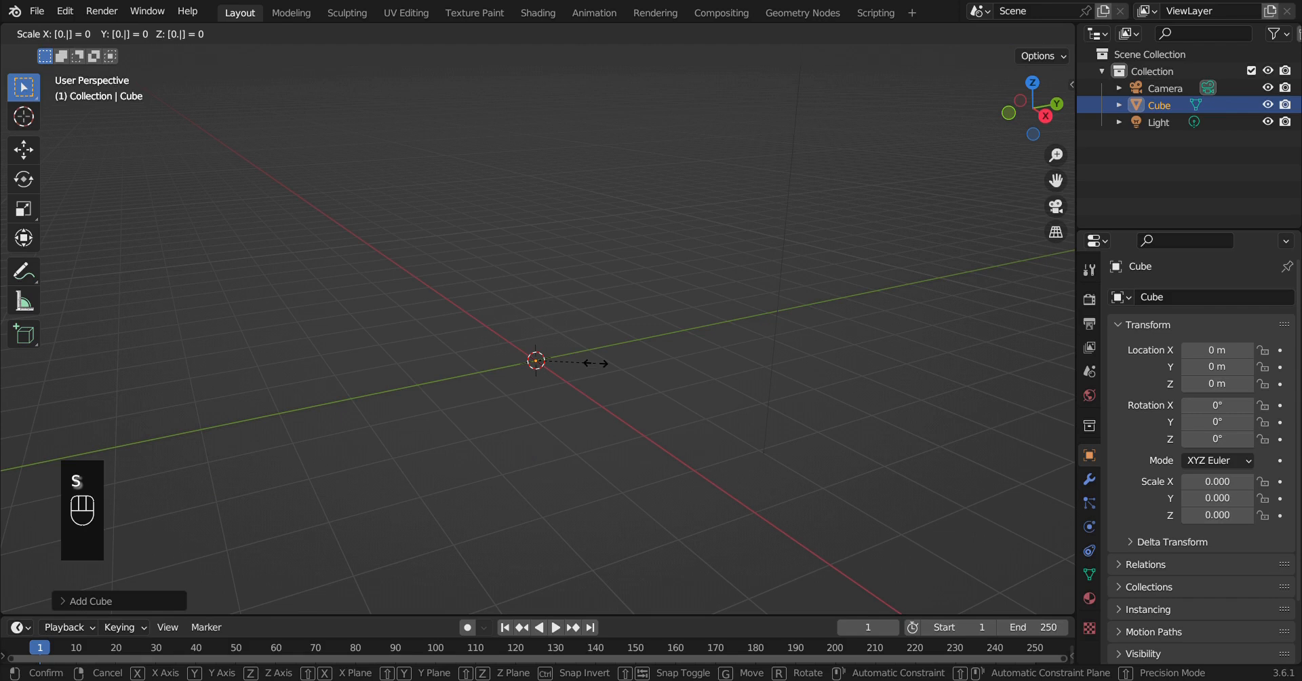
{"action": "key", "text": "8"}
{"action": "left_click", "coordinate": [595, 364]}
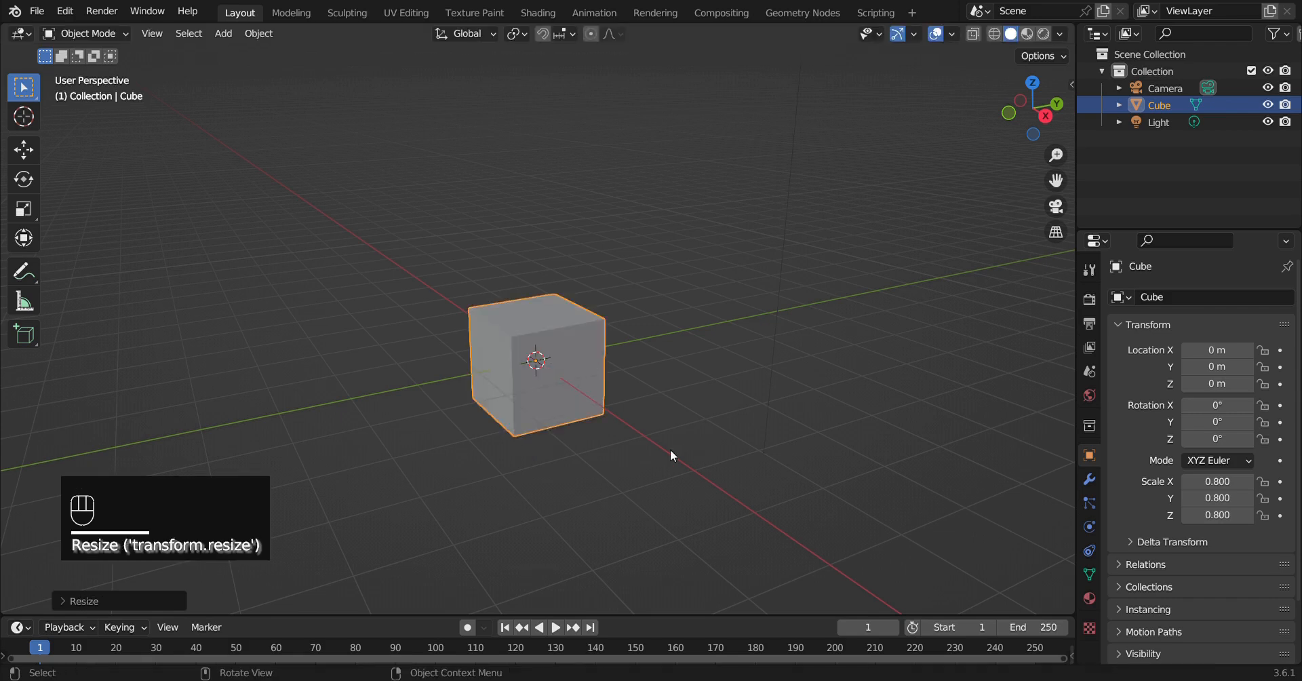
Step: Flatten the cube into a seat slab by scaling it by 0.2 along Z
{"action": "scroll", "coordinate": [644, 441], "scroll_direction": "up", "scroll_amount": 2}
{"action": "middle_click_drag", "start_coordinate": [632, 436], "coordinate": [620, 423], "text": "shift"}
{"action": "key", "text": "s"}
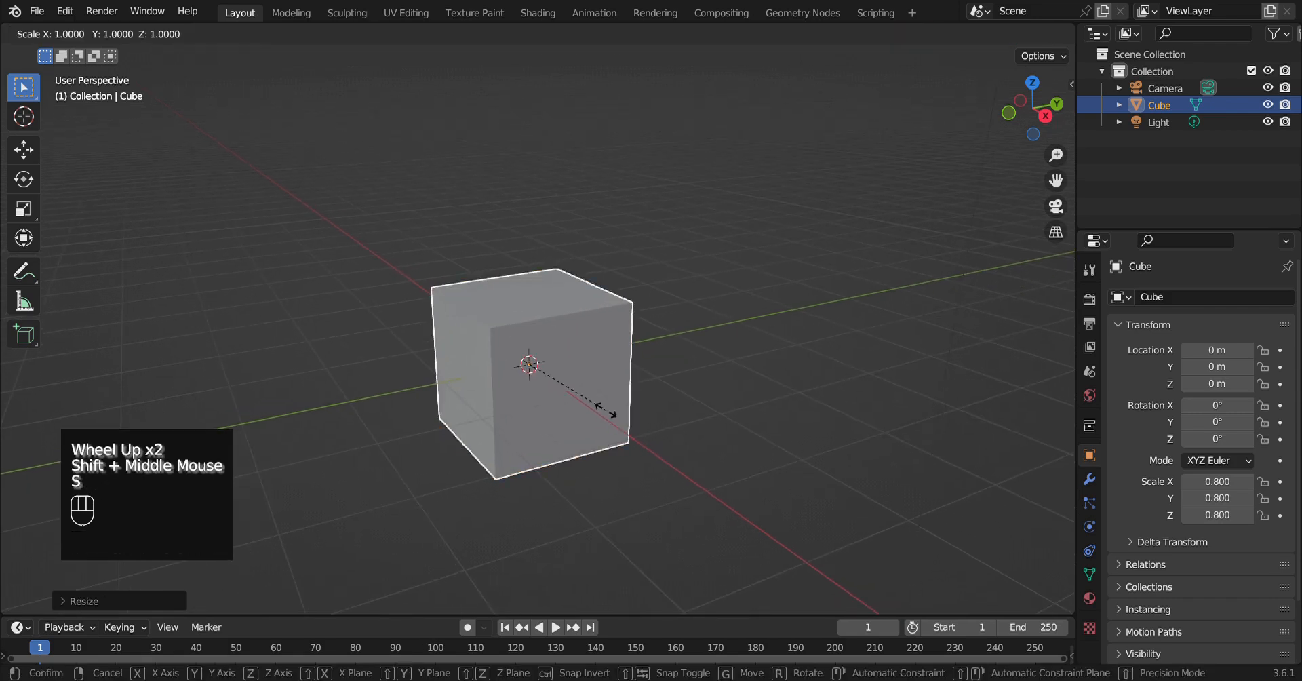
{"action": "key", "text": "z"}
{"action": "key", "text": "2"}
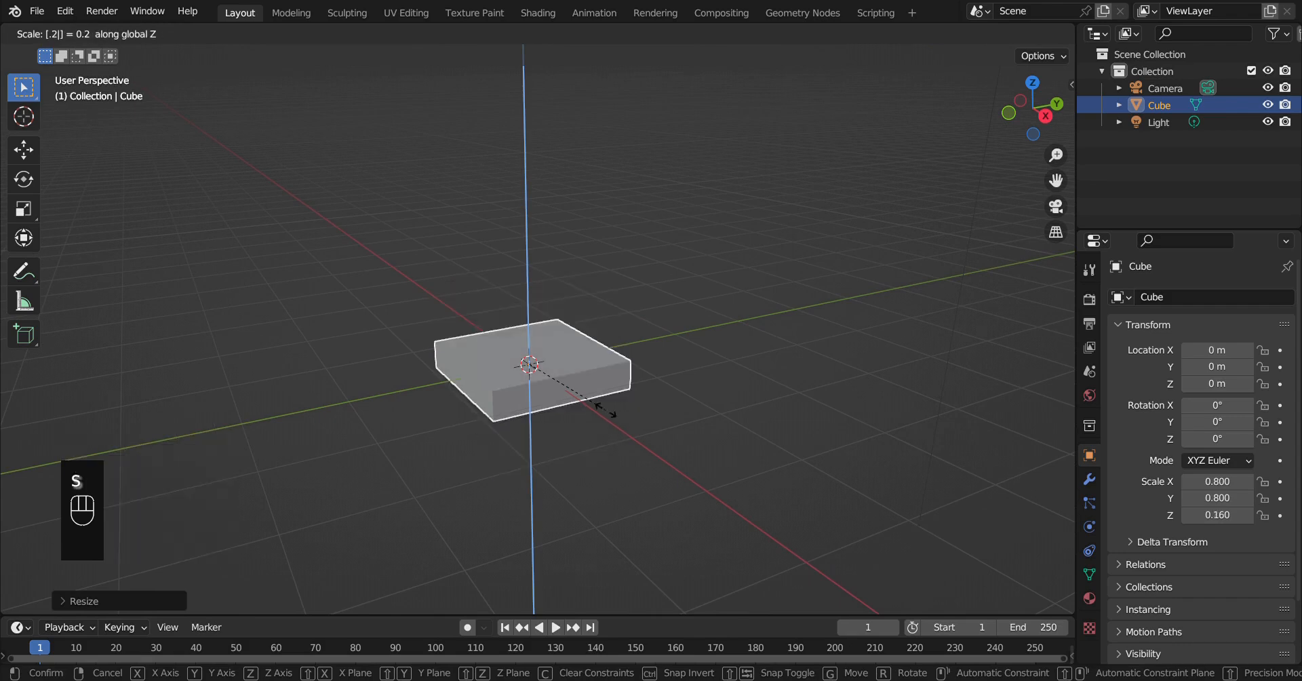
{"action": "left_click", "coordinate": [604, 410]}
Step: Enter Edit Mode and add two evenly spaced loop cuts running along the X direction of the slab
{"action": "middle_click_drag", "start_coordinate": [552, 409], "coordinate": [590, 408]}
{"action": "middle_click_drag", "start_coordinate": [590, 409], "coordinate": [558, 369], "text": "shift"}
{"action": "middle_click_drag", "start_coordinate": [559, 368], "coordinate": [569, 392]}
{"action": "scroll", "coordinate": [527, 366], "scroll_direction": "up", "scroll_amount": 2}
{"action": "key", "text": "Tab"}
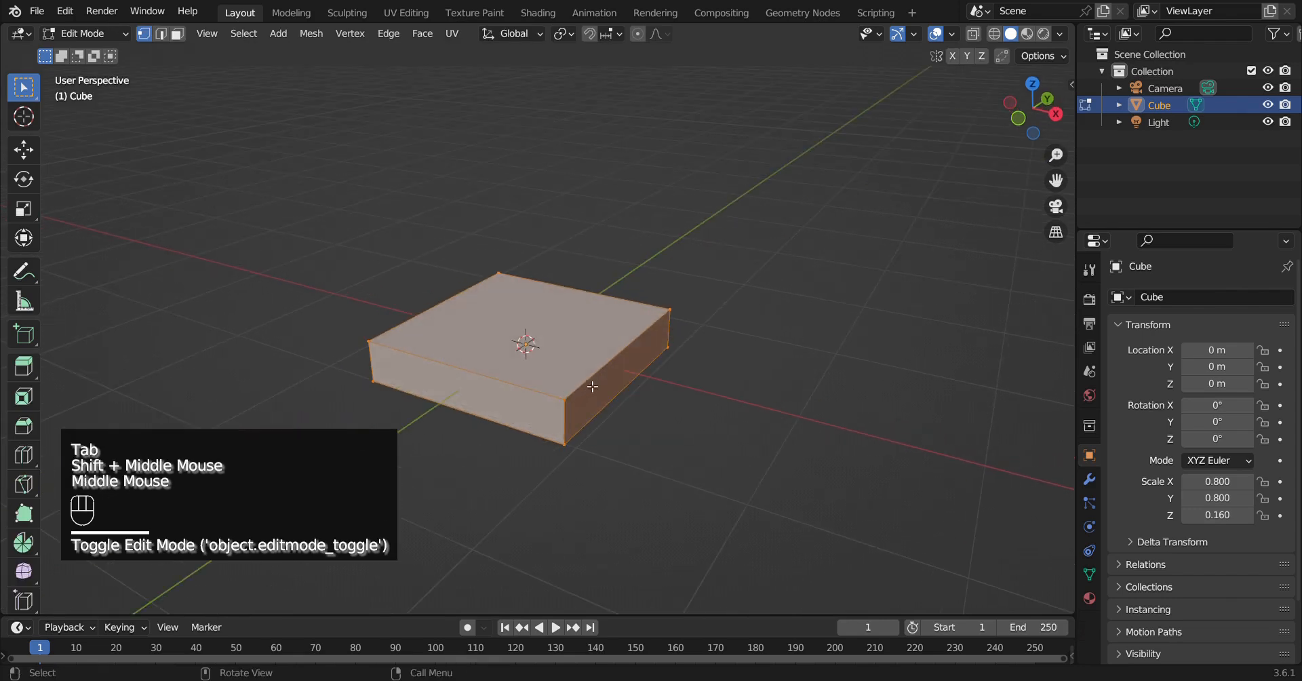
{"action": "key", "text": "ctrl+r"}
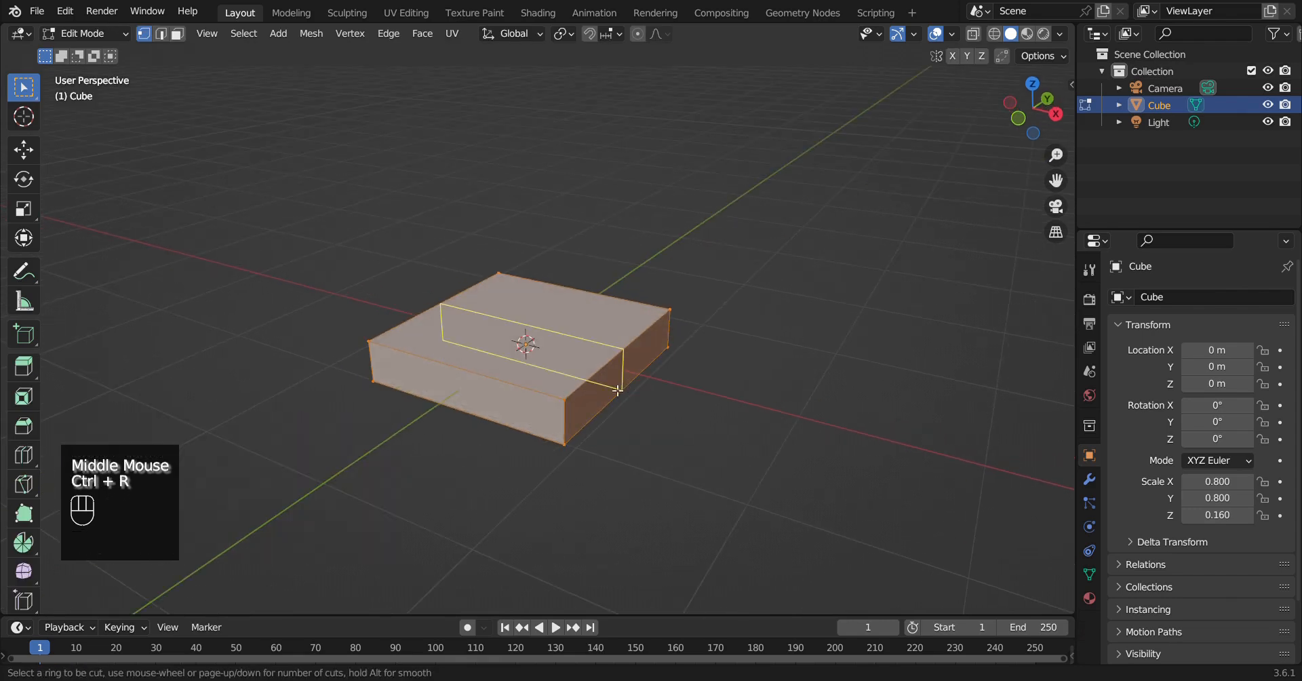
{"action": "scroll", "coordinate": [617, 390], "scroll_direction": "up", "scroll_amount": 1}
{"action": "left_click", "coordinate": [617, 391]}
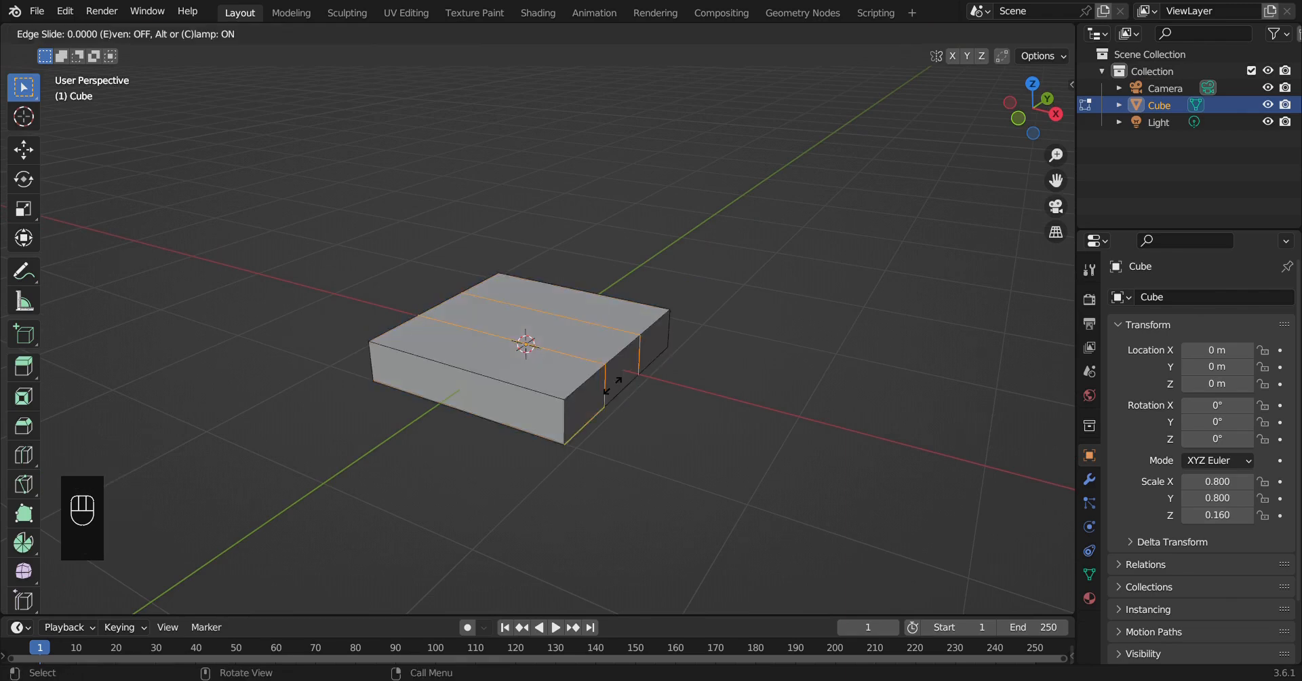
{"action": "left_click", "coordinate": [619, 388]}
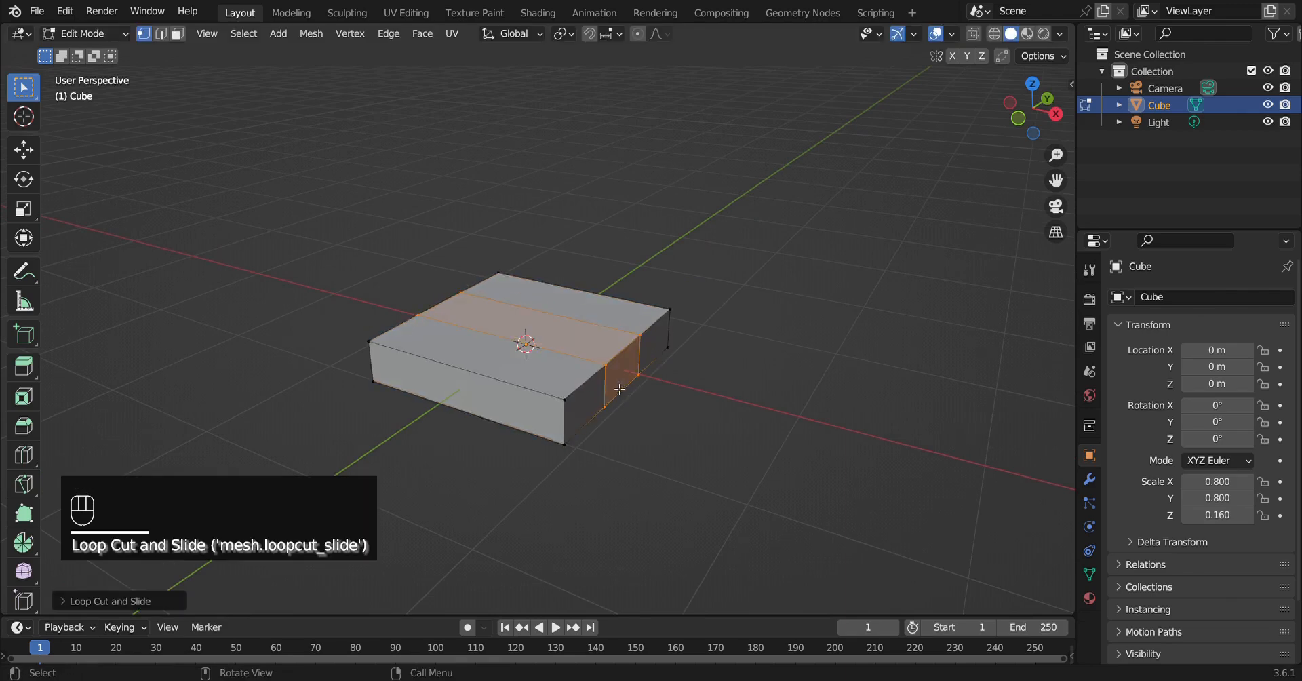
Step: Add two evenly spaced loop cuts along the Y direction, dividing the slab into a three-by-three grid
{"action": "middle_click_drag", "start_coordinate": [619, 387], "coordinate": [620, 432]}
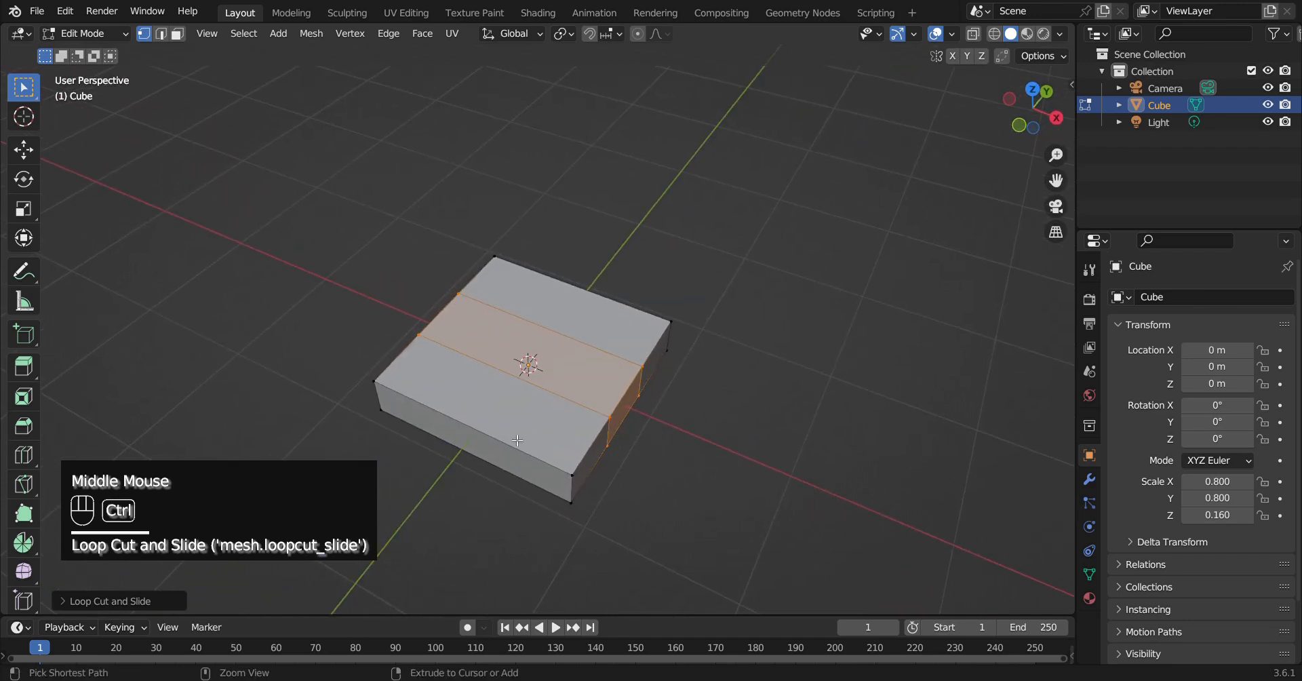
{"action": "key", "text": "ctrl+r"}
{"action": "scroll", "coordinate": [506, 440], "scroll_direction": "up", "scroll_amount": 1}
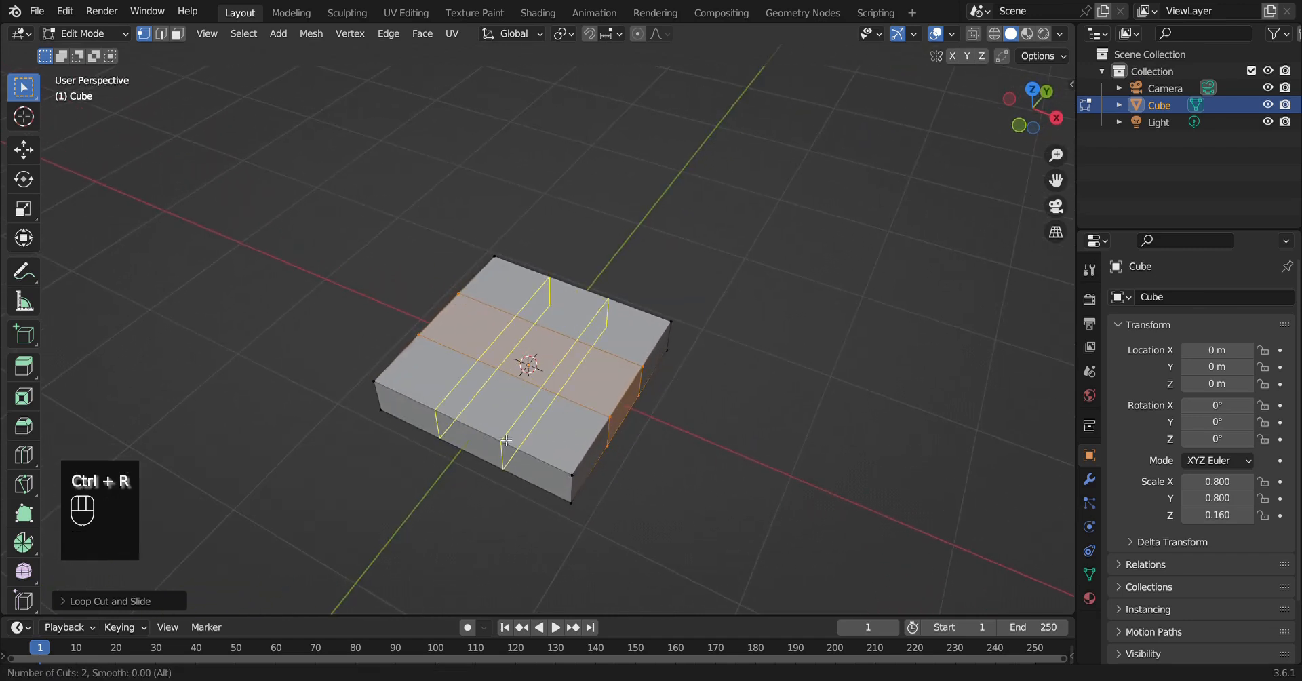
{"action": "left_click", "coordinate": [497, 439]}
{"action": "left_click", "coordinate": [509, 439]}
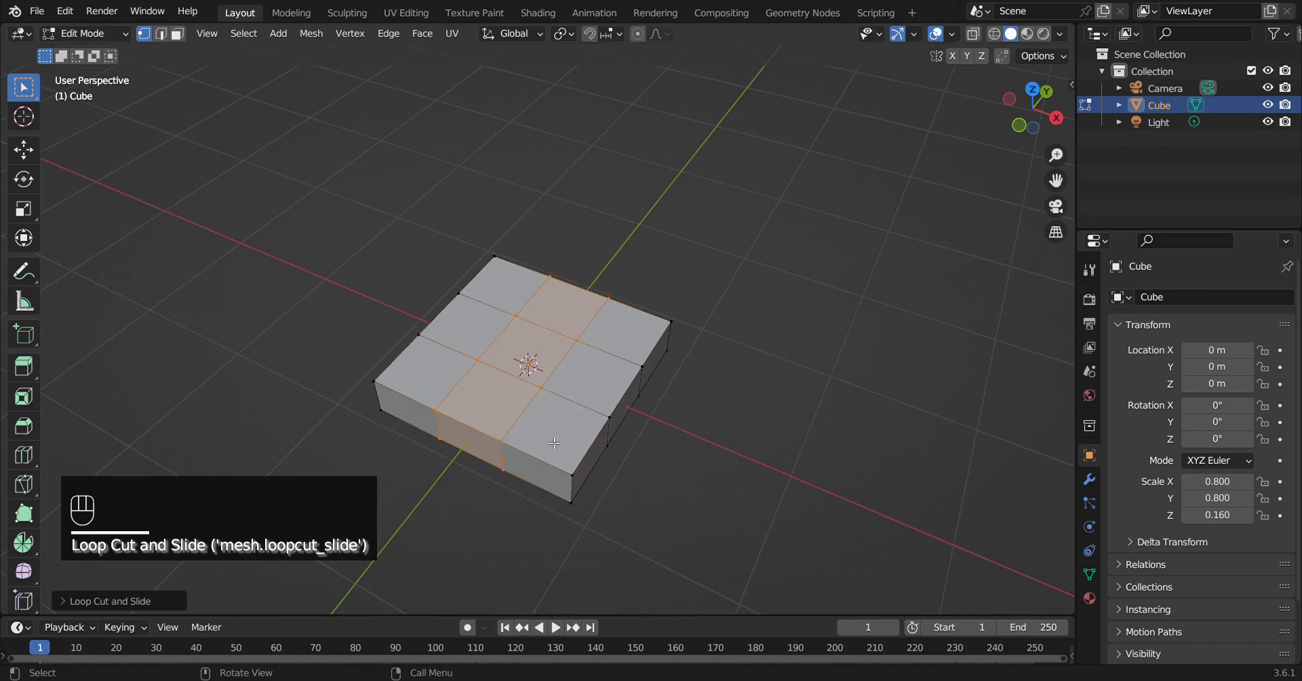
Step: In face select mode, select the four corner faces on the slab's underside
{"action": "middle_click_drag", "start_coordinate": [554, 443], "coordinate": [590, 264]}
{"action": "key", "text": "Tab"}
{"action": "key", "text": "Tab"}
{"action": "key", "text": "a"}
{"action": "key", "text": "a"}
{"action": "key", "text": "3"}
{"action": "left_click", "coordinate": [585, 257]}
{"action": "left_click", "coordinate": [469, 309], "text": "shift"}
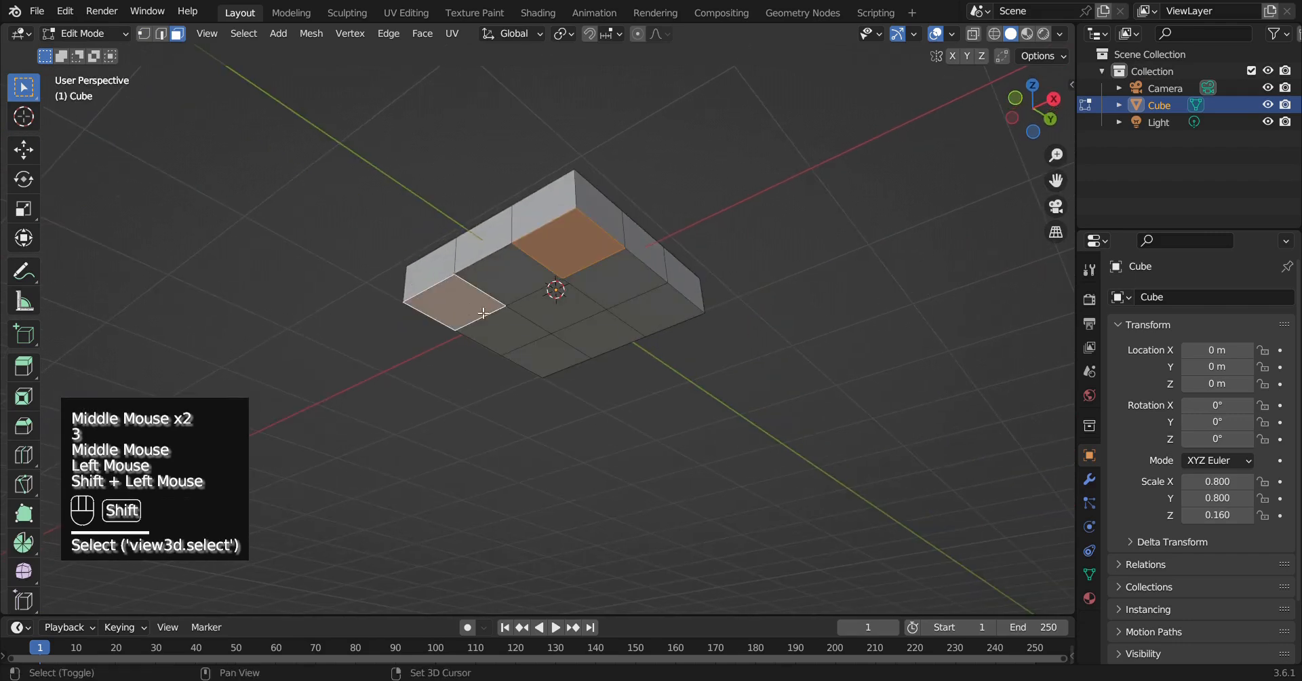
{"action": "left_click", "coordinate": [546, 354], "text": "shift"}
{"action": "left_click", "coordinate": [663, 318], "text": "shift"}
Step: Extrude the four corner faces downward along Z by a little over 1.1 m to form the legs
{"action": "middle_click_drag", "start_coordinate": [614, 327], "coordinate": [573, 331]}
{"action": "key", "text": "KP_1"}
{"action": "key", "text": "e"}
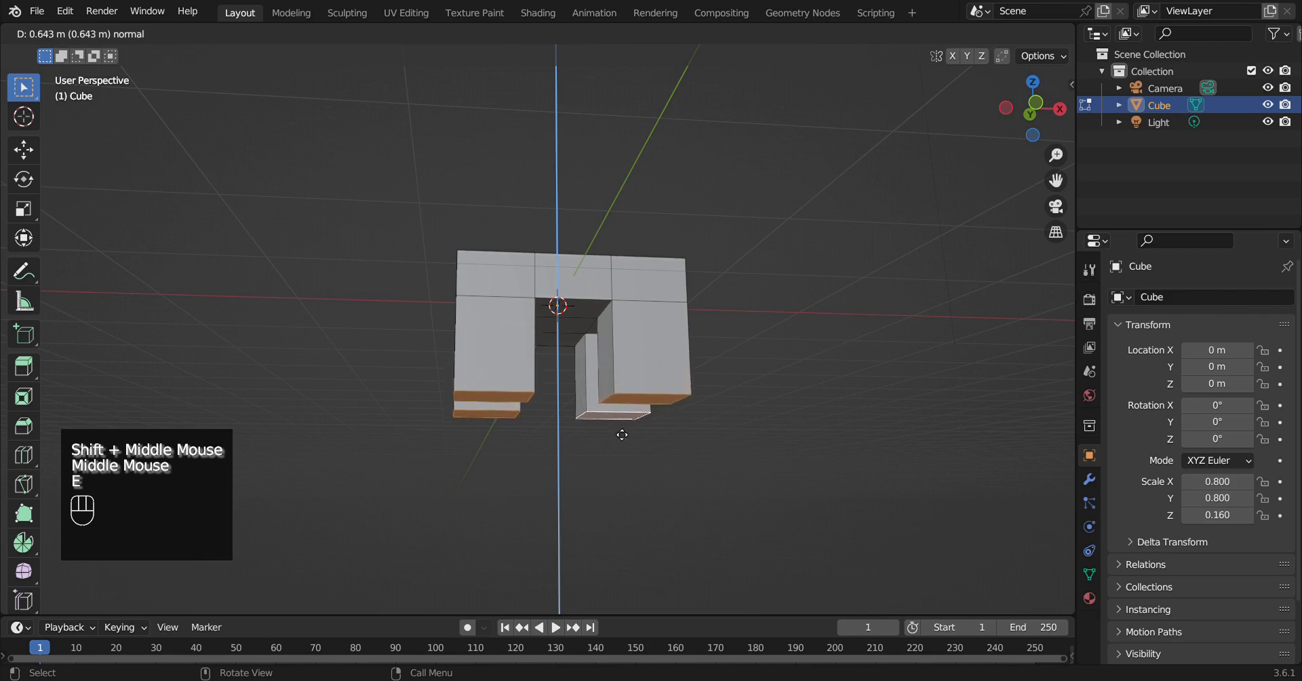
{"action": "key", "text": "z"}
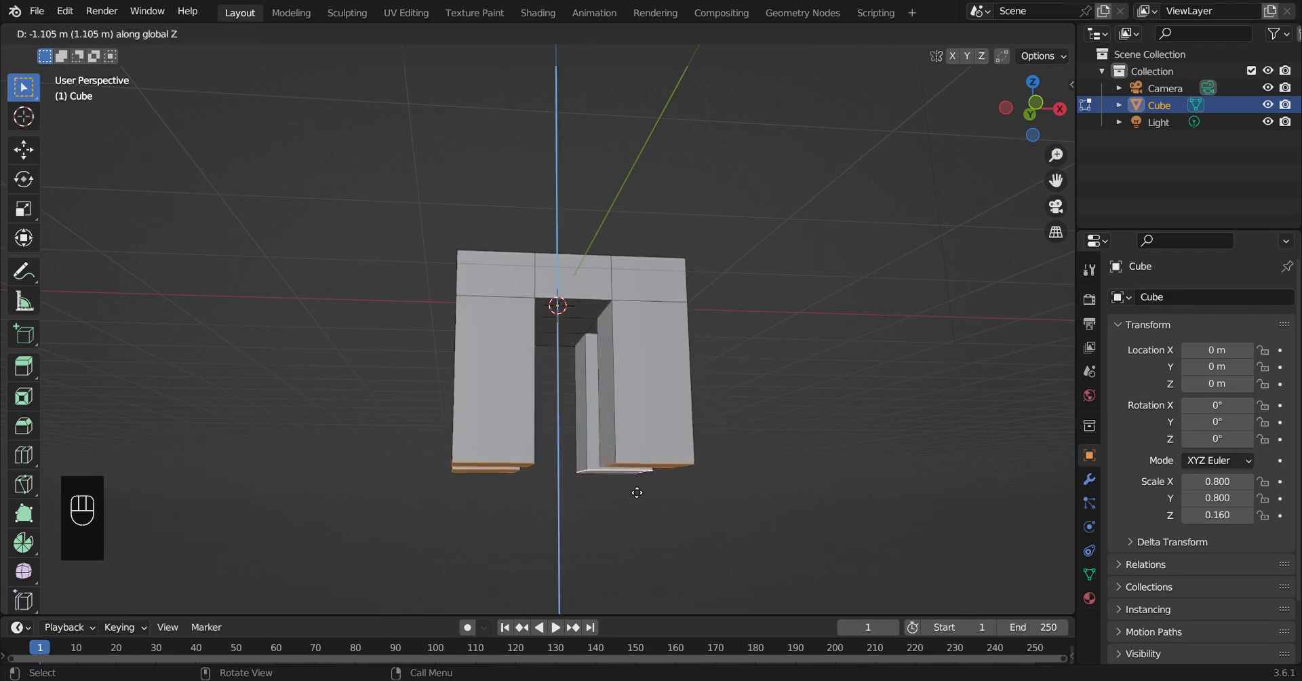
{"action": "left_click", "coordinate": [637, 506]}
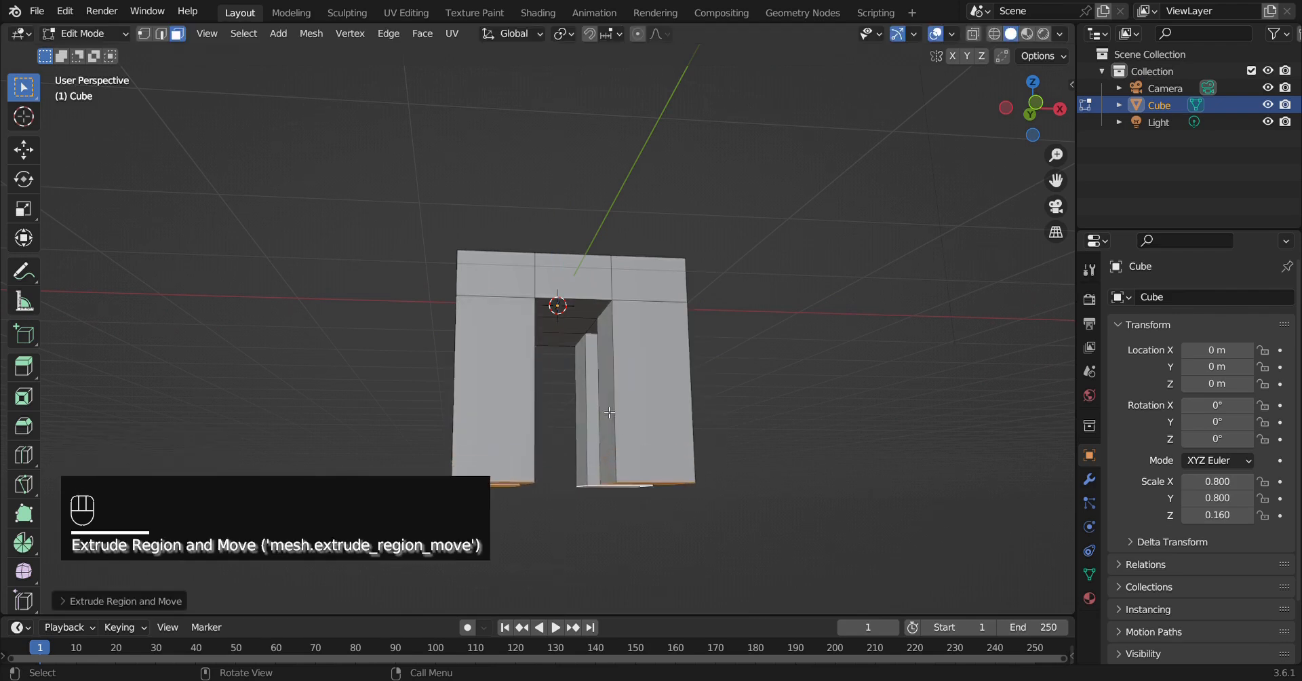
{"action": "middle_click_drag", "start_coordinate": [637, 507], "coordinate": [639, 404]}
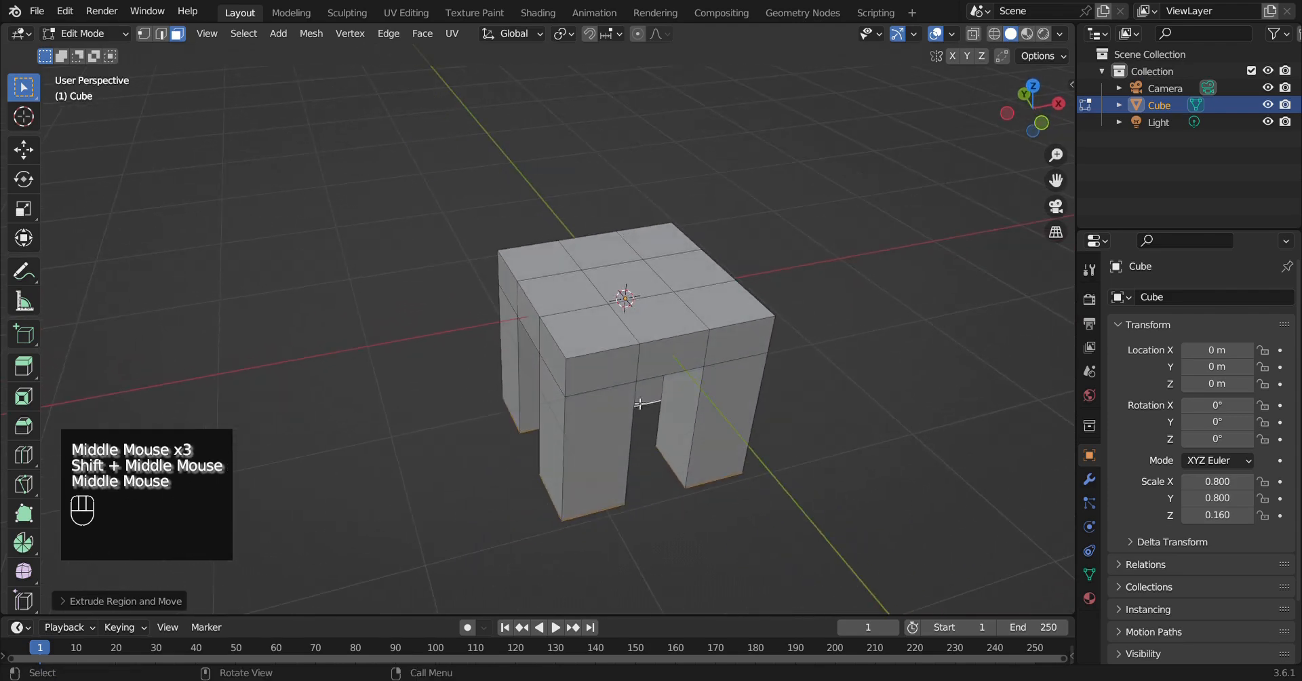
{"action": "left_click", "coordinate": [553, 268]}
{"action": "left_click", "coordinate": [654, 240], "text": "shift"}
{"action": "left_click", "coordinate": [600, 249], "text": "shift"}
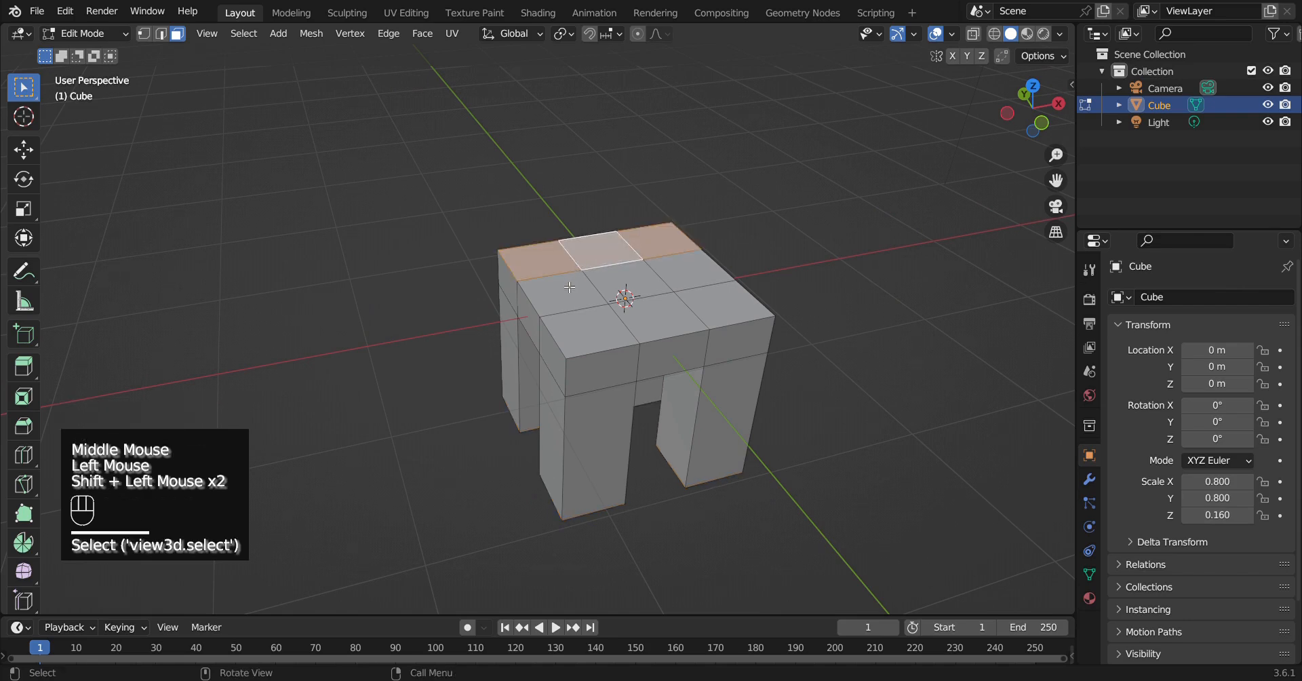
{"action": "middle_click_drag", "start_coordinate": [570, 288], "coordinate": [652, 324]}
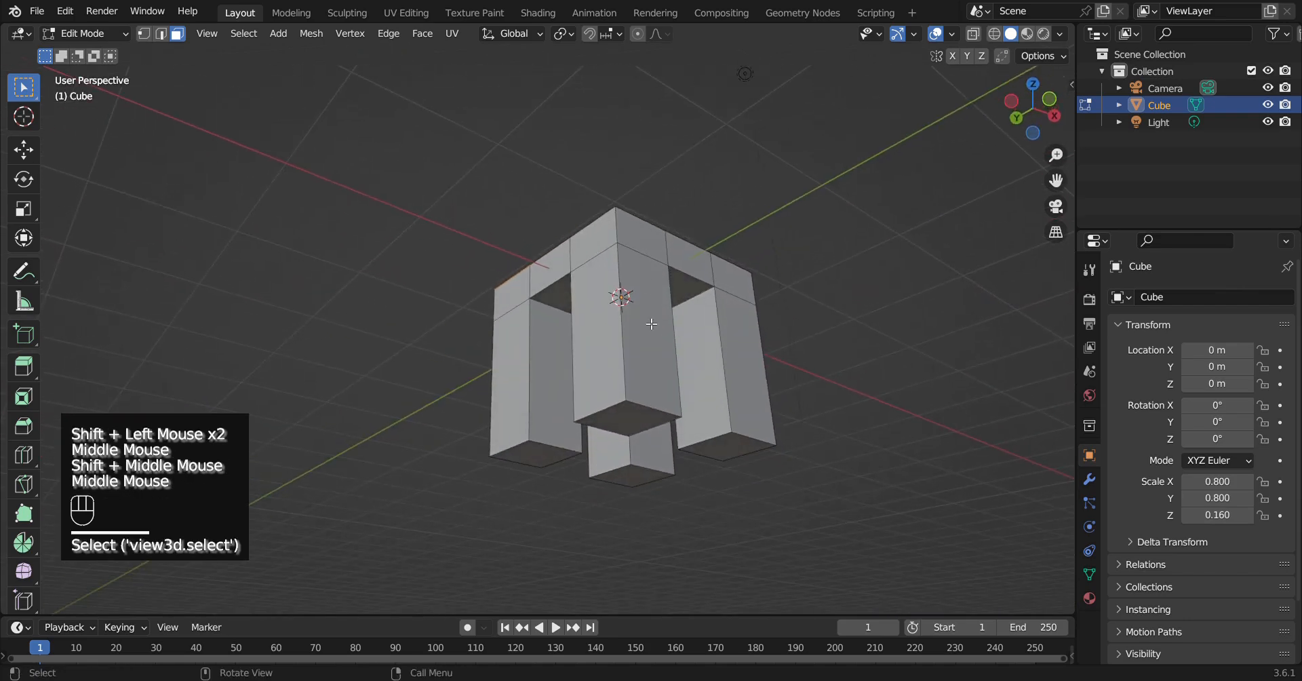
{"action": "key", "text": "ctrl+z"}
{"action": "key", "text": "ctrl+z"}
{"action": "key", "text": "ctrl+z"}
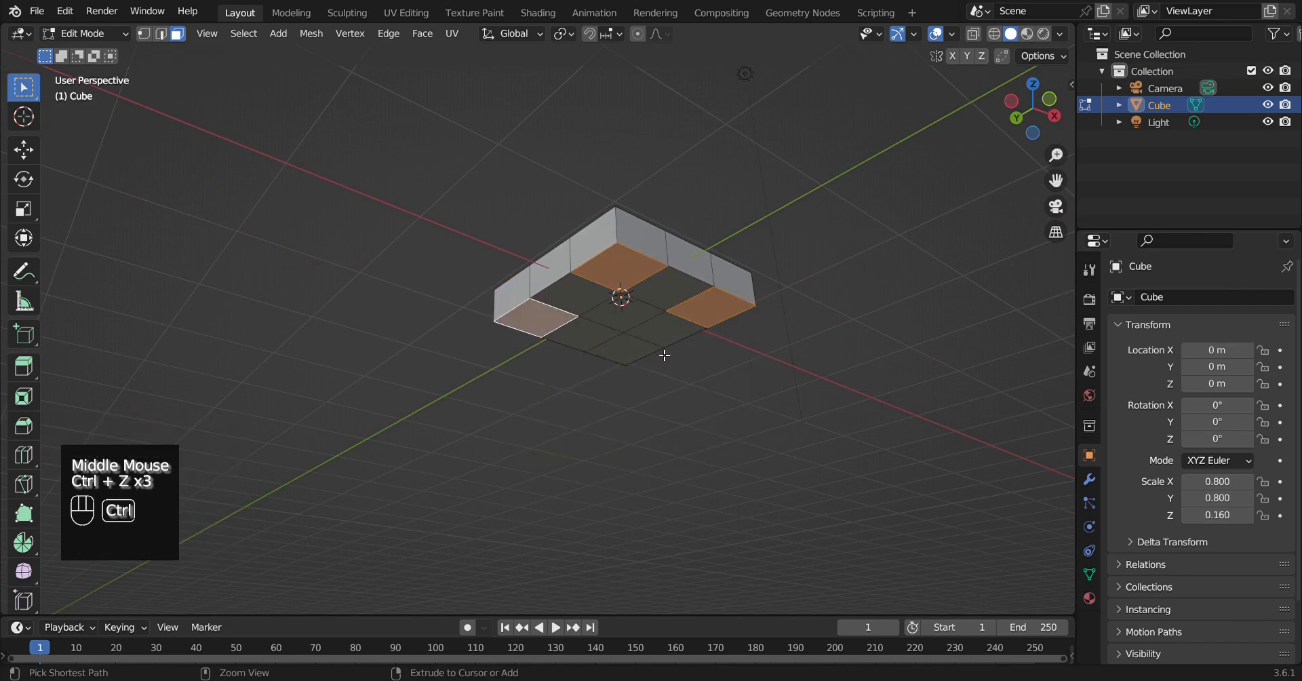
{"action": "key", "text": "ctrl+shift+z"}
{"action": "key", "text": "ctrl+shift+z"}
Step: Scale the bottom faces of the four legs together to 0.8 so the legs taper inward
{"action": "middle_click_drag", "start_coordinate": [664, 352], "coordinate": [717, 442]}
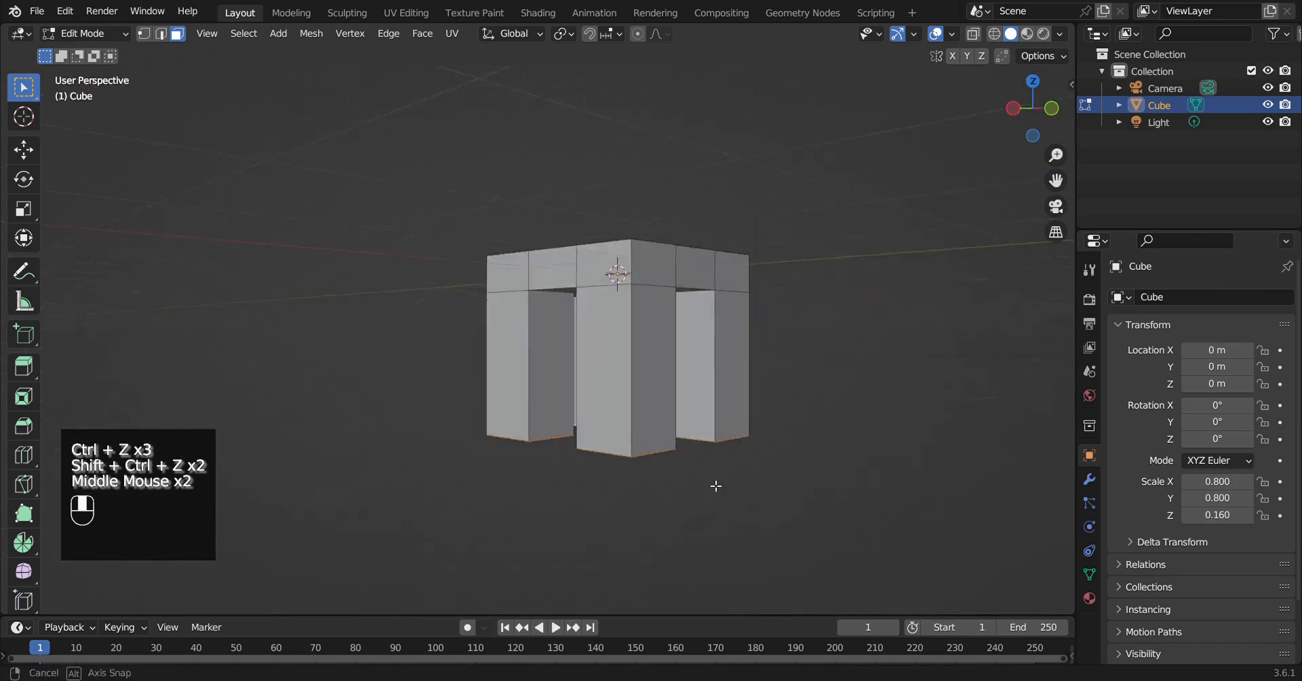
{"action": "key", "text": "s"}
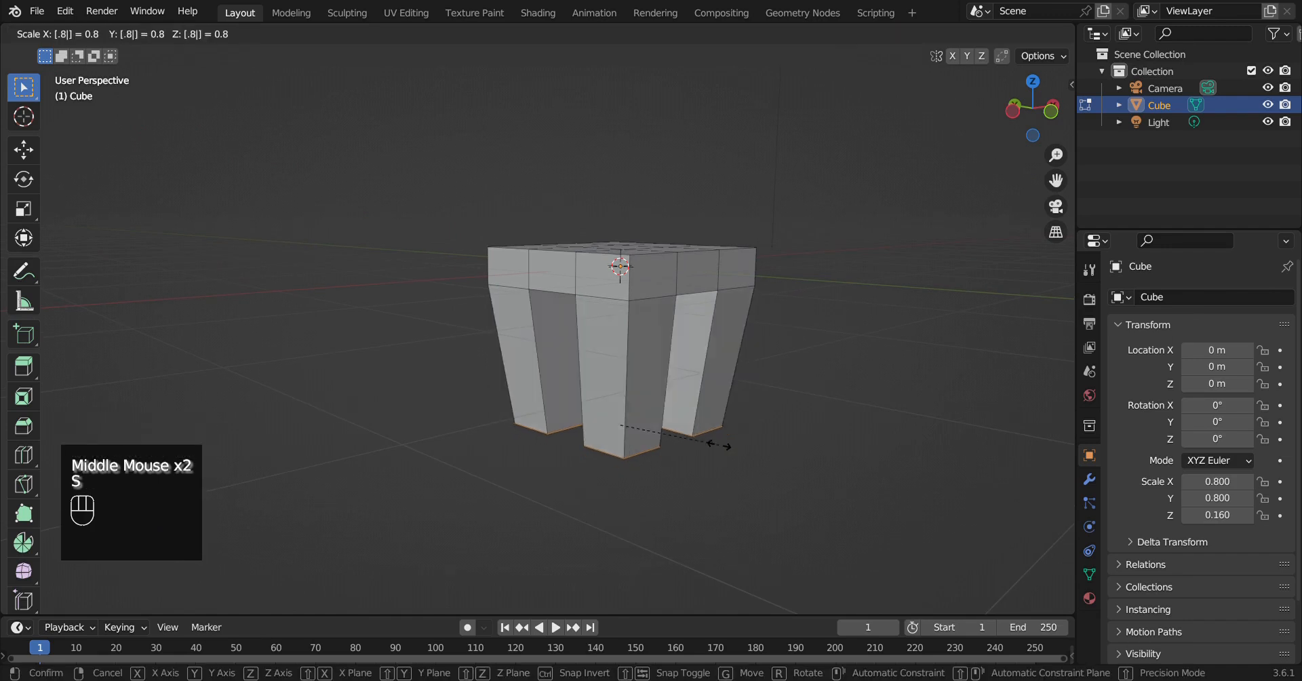
{"action": "left_click", "coordinate": [723, 449]}
Step: Select the three top faces along the seat's +Y edge and extrude them upward into a tall backrest
{"action": "middle_click_drag", "start_coordinate": [728, 377], "coordinate": [578, 305]}
{"action": "left_click", "coordinate": [554, 293]}
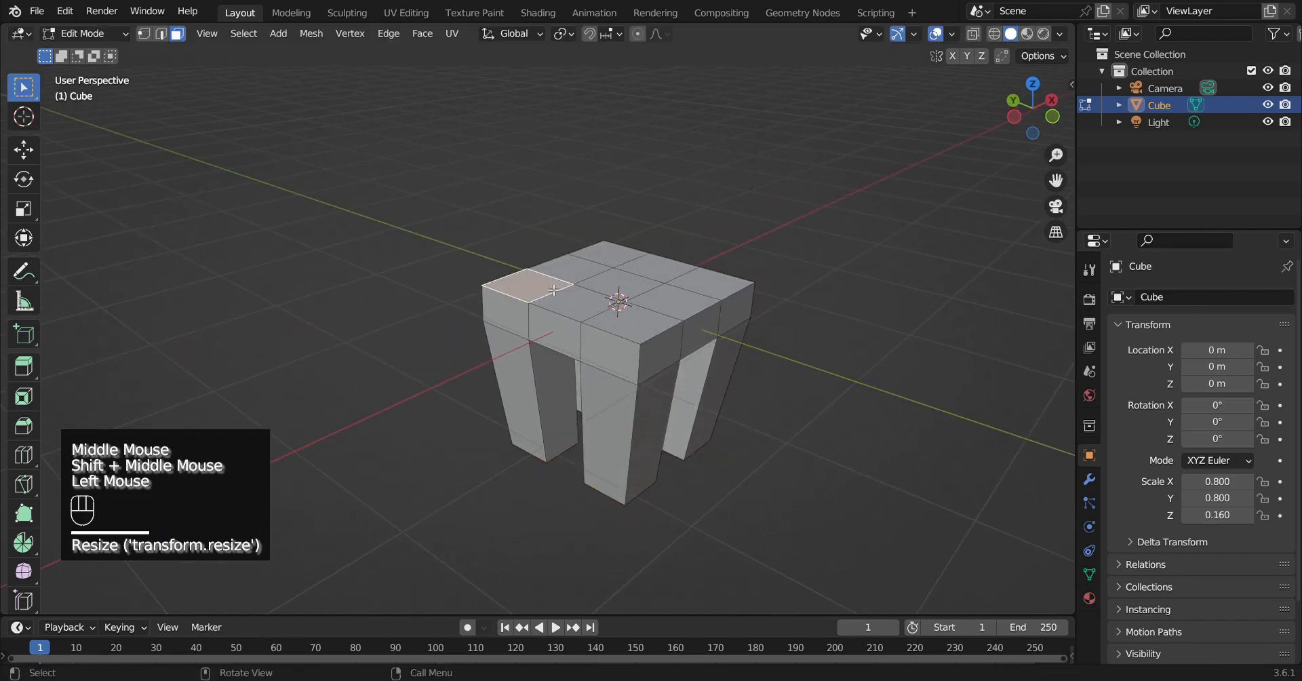
{"action": "left_click", "coordinate": [595, 262], "text": "ctrl+shift"}
{"action": "middle_click_drag", "start_coordinate": [594, 262], "coordinate": [617, 264]}
{"action": "key", "text": "e"}
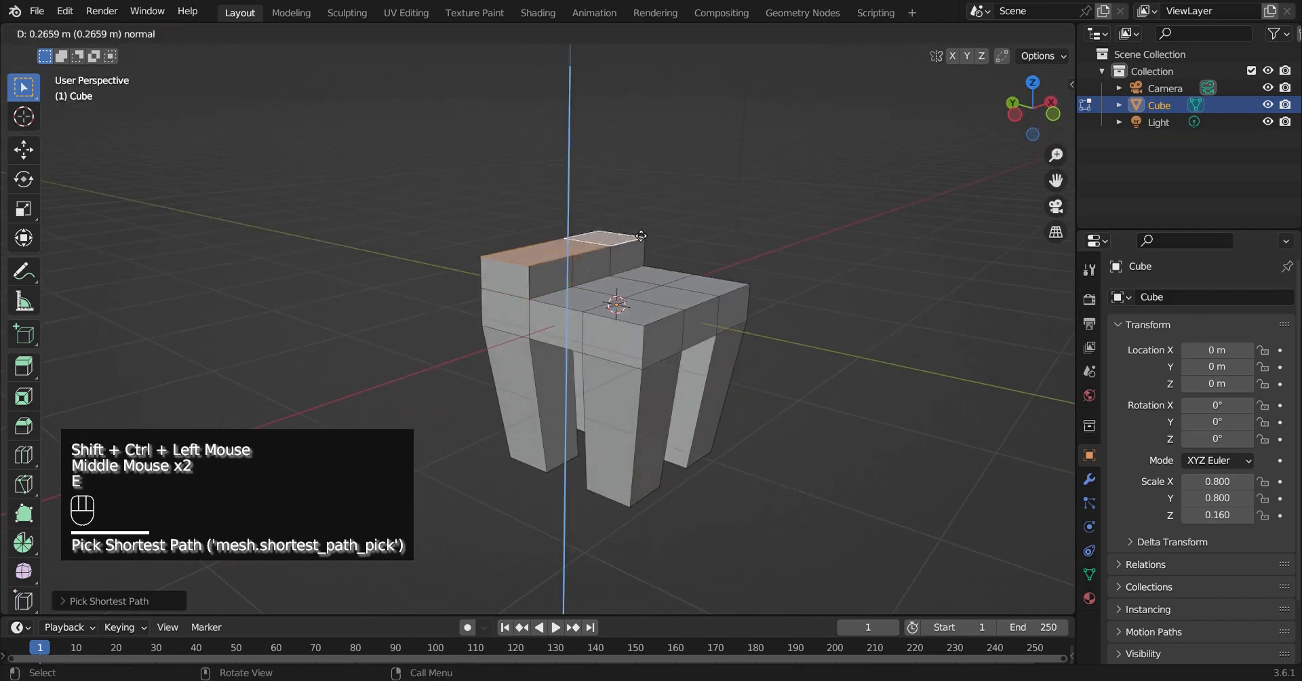
{"action": "left_click", "coordinate": [661, 617]}
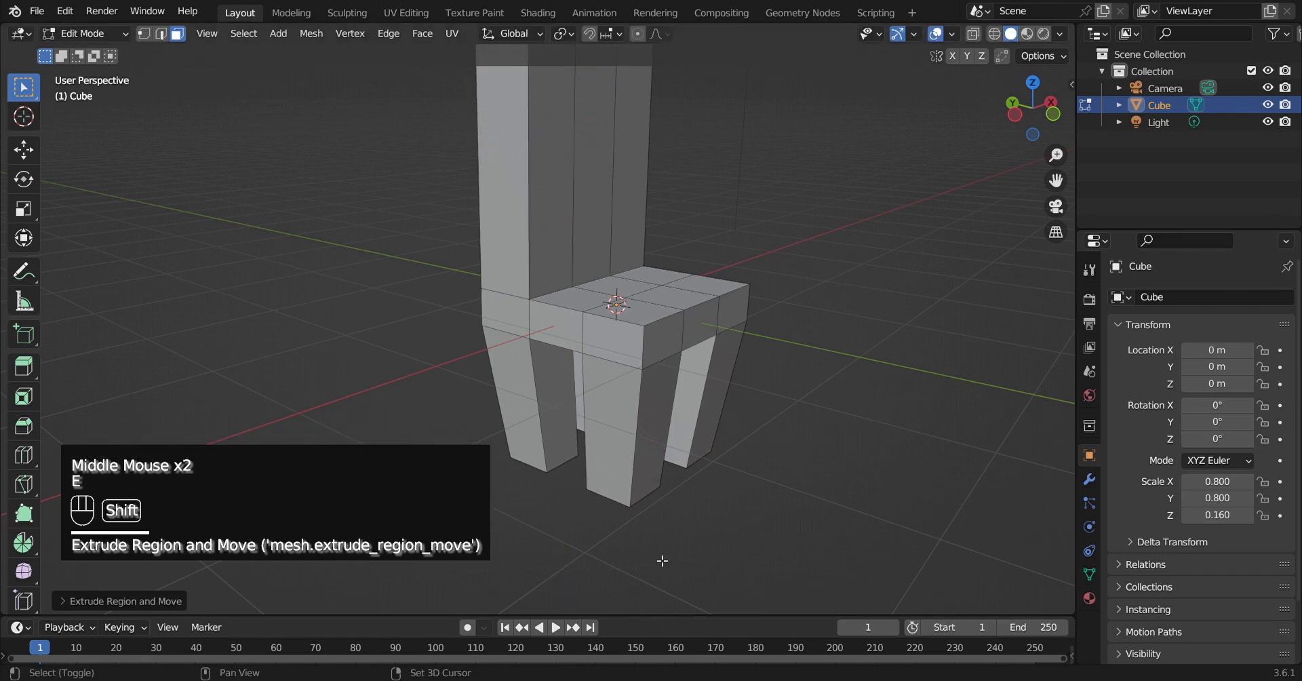
Step: Narrow the backrest's top slightly by scaling its top faces along X, and return to Object Mode
{"action": "middle_click_drag", "start_coordinate": [662, 558], "coordinate": [674, 332], "text": "shift"}
{"action": "key", "text": "s"}
{"action": "key", "text": "x"}
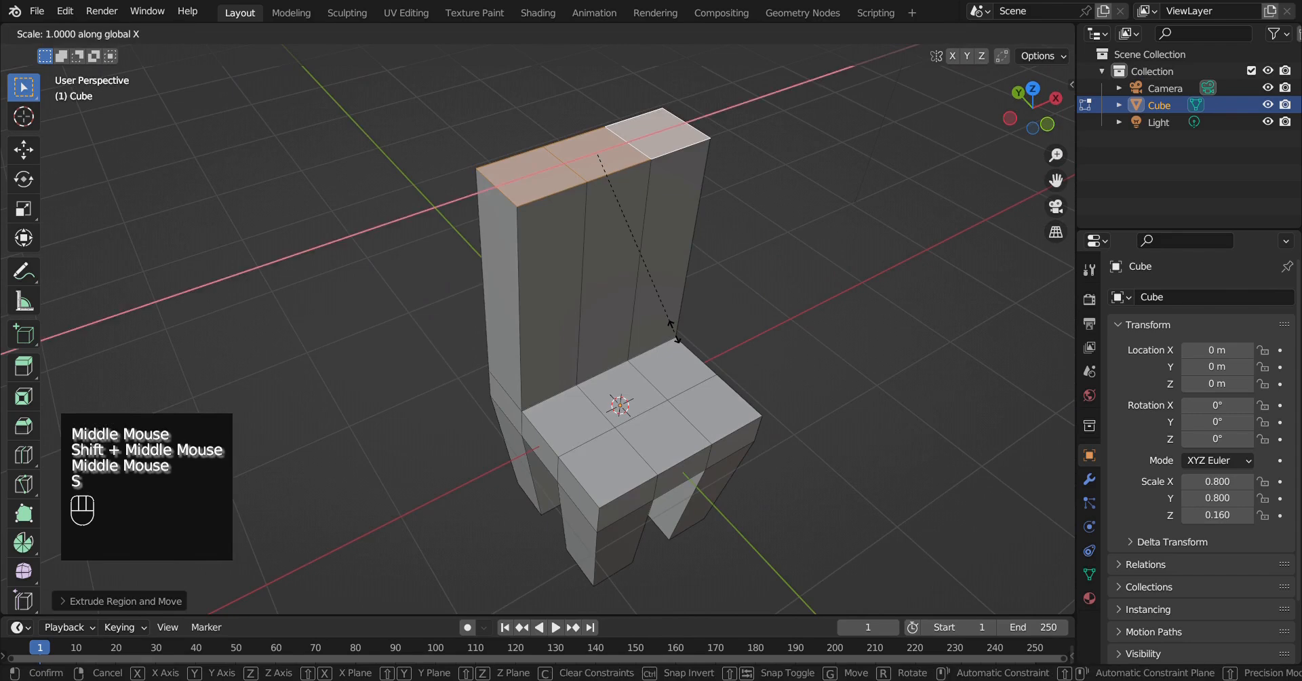
{"action": "left_click", "coordinate": [659, 299]}
{"action": "middle_click_drag", "start_coordinate": [659, 299], "coordinate": [653, 360]}
{"action": "scroll", "coordinate": [654, 303], "scroll_direction": "down", "scroll_amount": 2}
{"action": "key", "text": "Tab"}
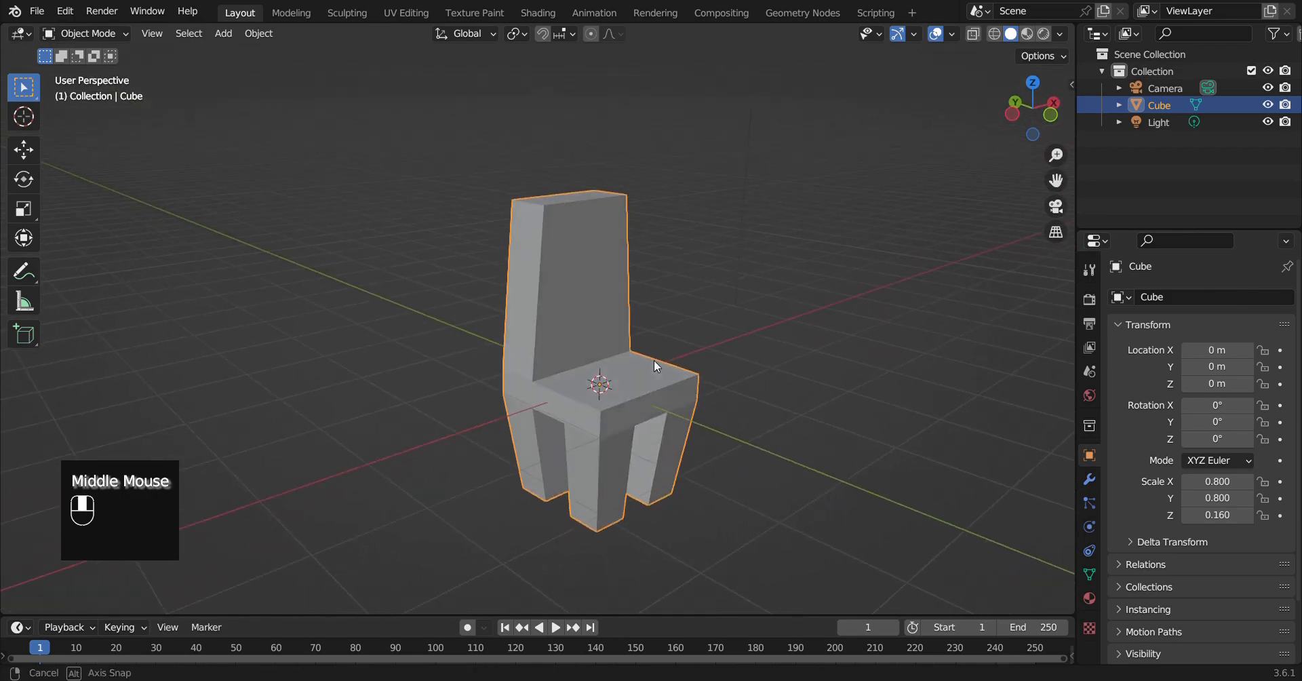
Step: Add a Bevel modifier to the chair
{"action": "left_click", "coordinate": [1089, 477]}
{"action": "left_click", "coordinate": [1163, 298]}
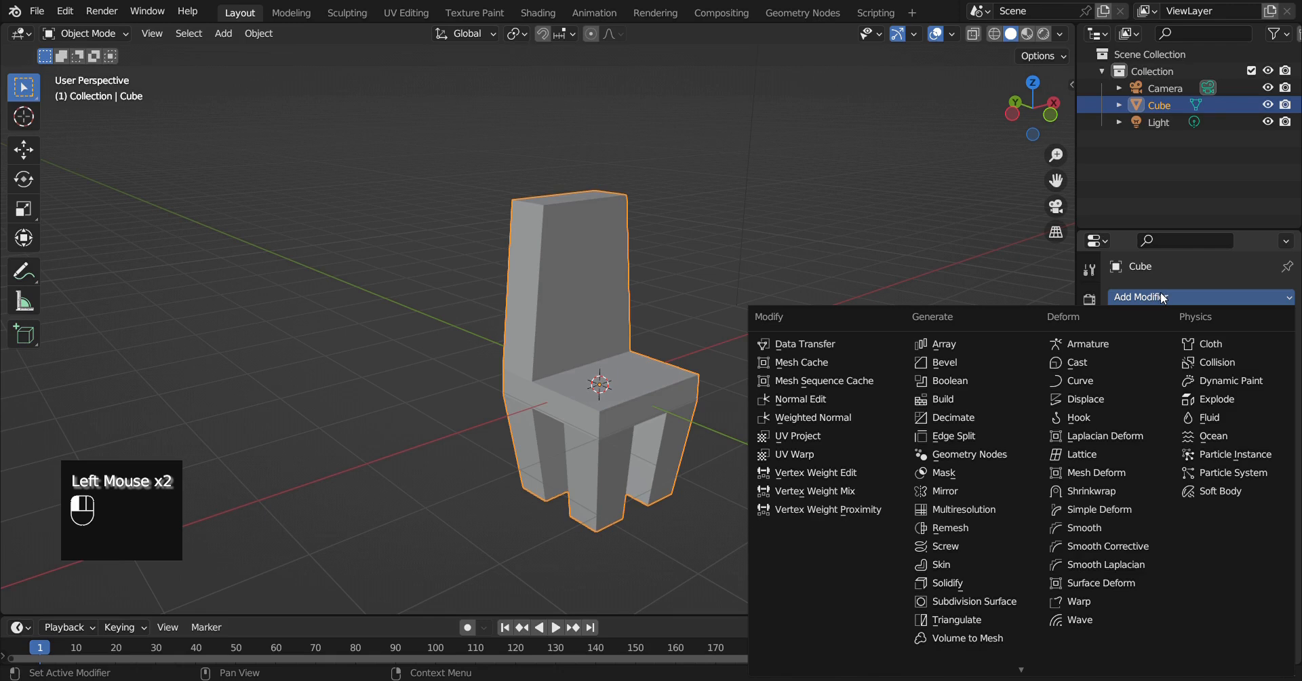
{"action": "left_click", "coordinate": [976, 366]}
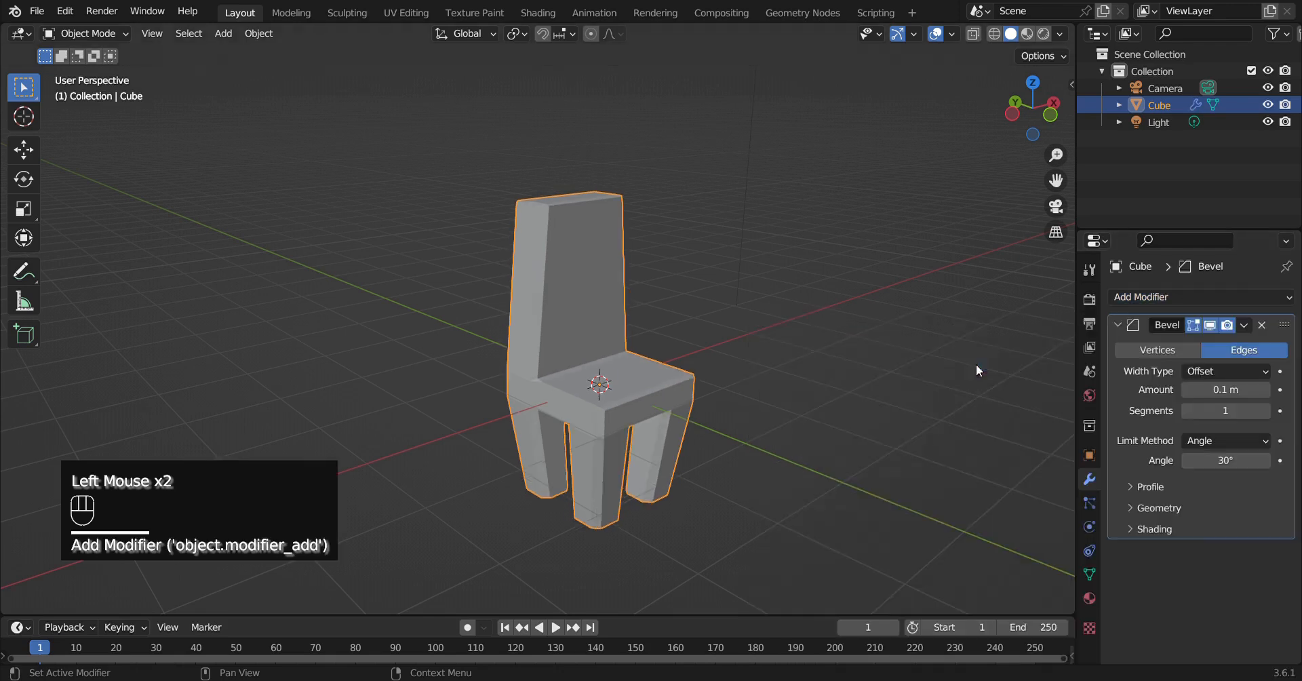
{"action": "middle_click_drag", "start_coordinate": [722, 351], "coordinate": [663, 362], "text": "shift"}
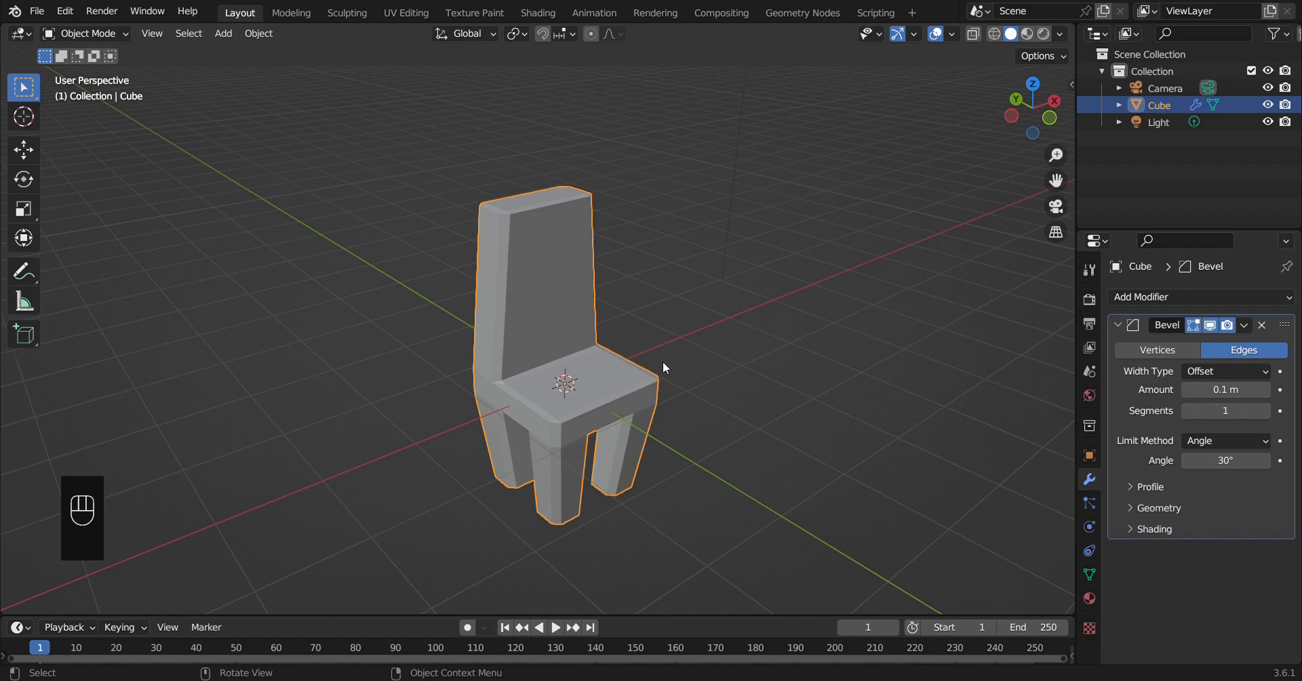
Step: Set the Bevel modifier's amount to 0.15 m
{"action": "middle_click_drag", "start_coordinate": [676, 366], "coordinate": [654, 365]}
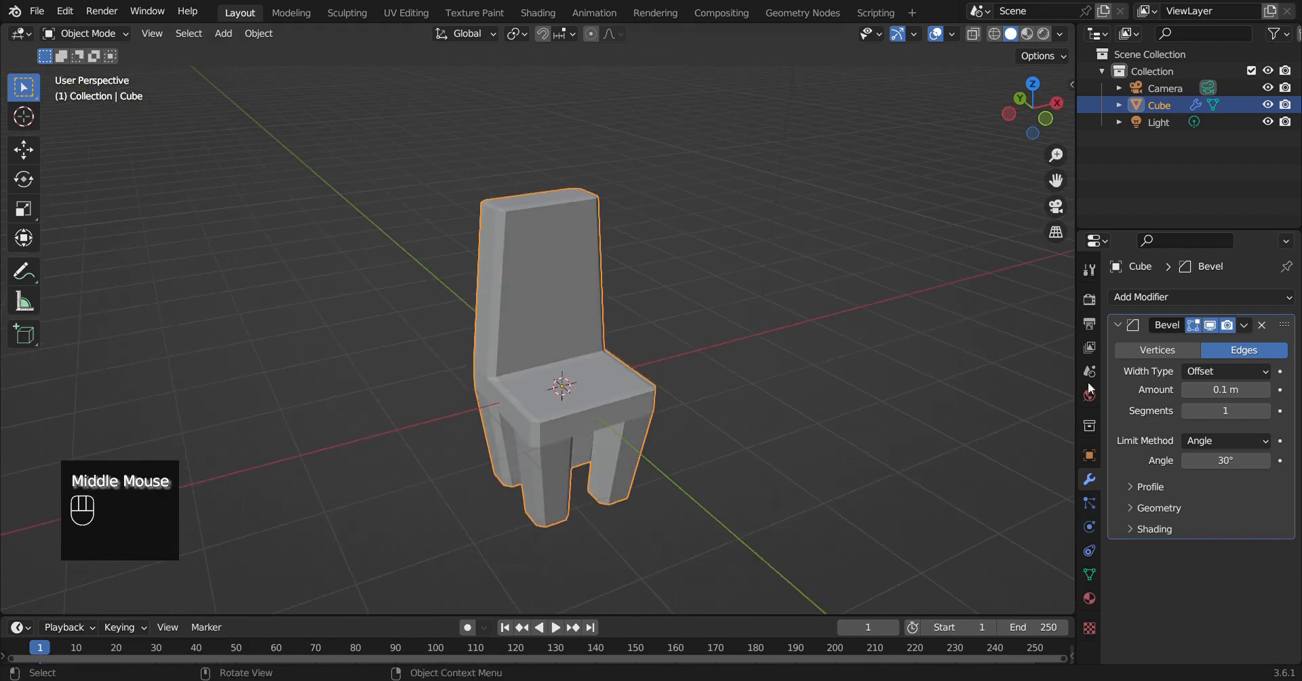
{"action": "scroll", "coordinate": [701, 364], "scroll_direction": "up", "scroll_amount": 2}
{"action": "scroll", "coordinate": [561, 262], "scroll_direction": "up", "scroll_amount": 2}
{"action": "middle_click_drag", "start_coordinate": [560, 262], "coordinate": [624, 366], "text": "shift"}
{"action": "scroll", "coordinate": [604, 337], "scroll_direction": "up", "scroll_amount": 2}
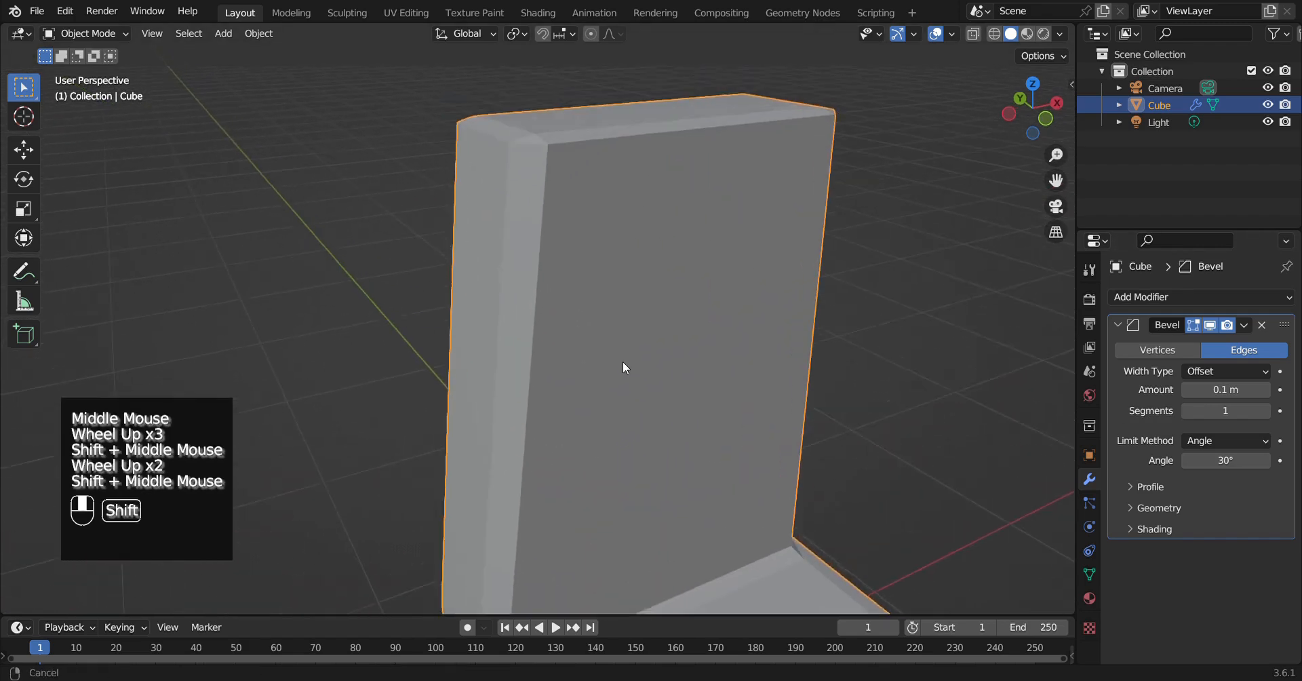
{"action": "scroll", "coordinate": [625, 323], "scroll_direction": "down", "scroll_amount": 2}
{"action": "scroll", "coordinate": [643, 306], "scroll_direction": "up", "scroll_amount": 2}
{"action": "middle_click_drag", "start_coordinate": [643, 307], "coordinate": [684, 331], "text": "shift"}
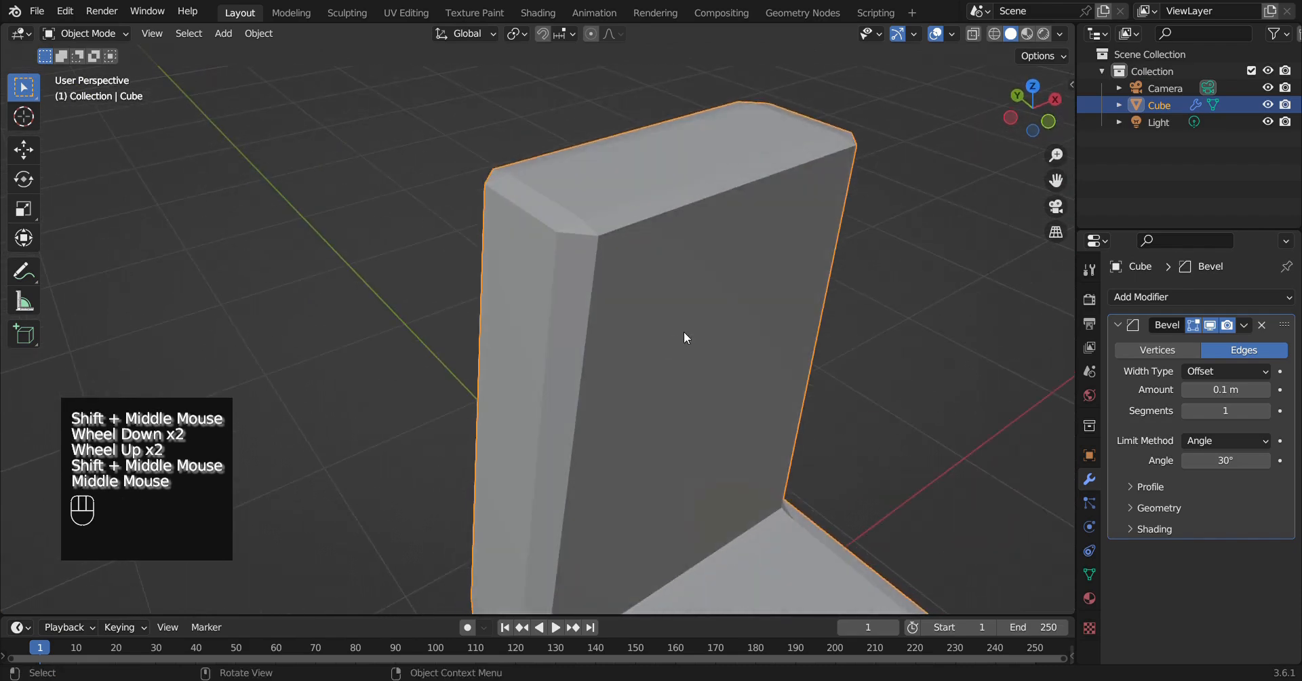
{"action": "left_click", "coordinate": [1265, 391]}
{"action": "left_click", "coordinate": [1265, 391]}
{"action": "left_click", "coordinate": [1265, 391]}
{"action": "left_click", "coordinate": [1265, 391]}
{"action": "left_click", "coordinate": [1265, 391]}
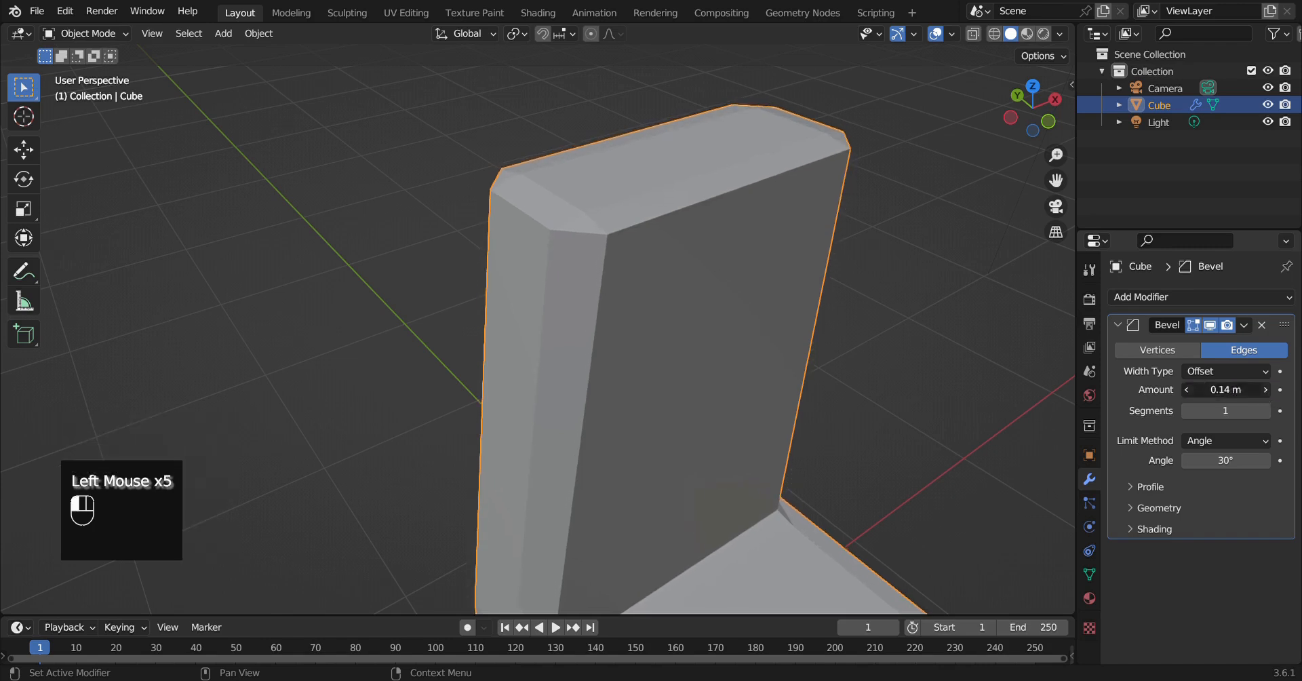
{"action": "left_click", "coordinate": [1265, 390]}
Step: Set the Bevel modifier's segments to 4 to round the chair's edges
{"action": "left_click", "coordinate": [1265, 411]}
{"action": "left_click", "coordinate": [1265, 411]}
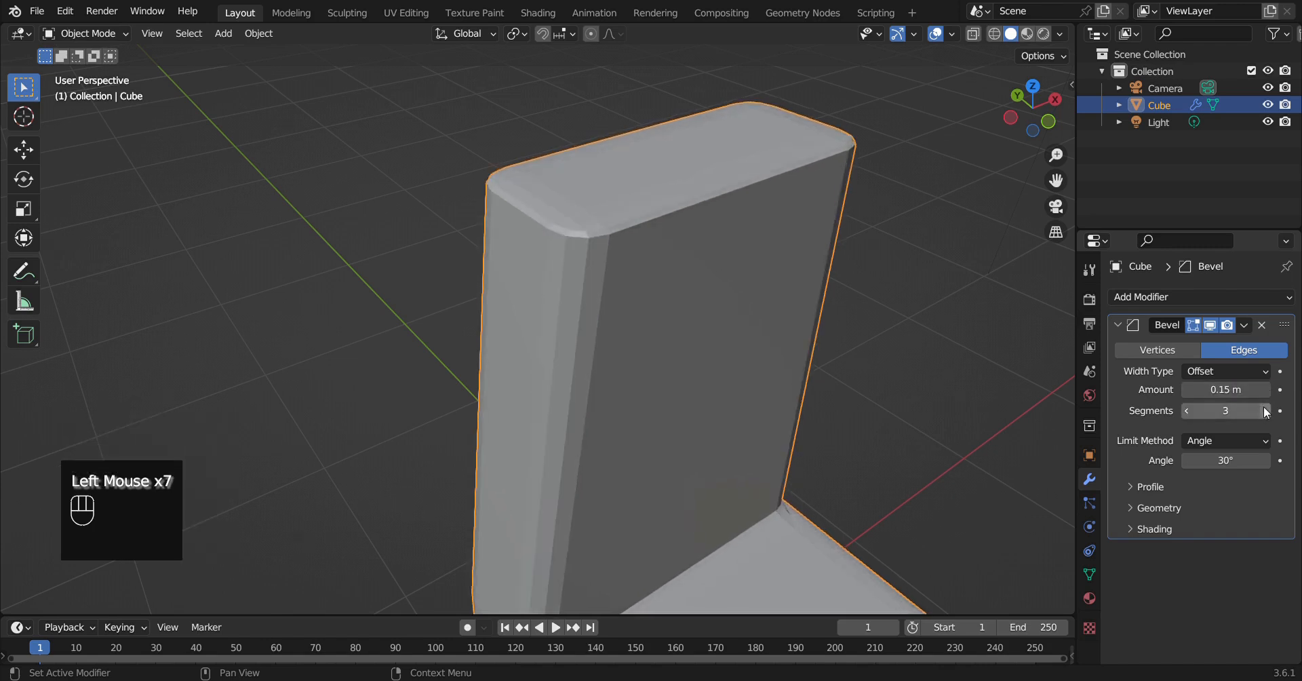
{"action": "left_click", "coordinate": [1265, 411]}
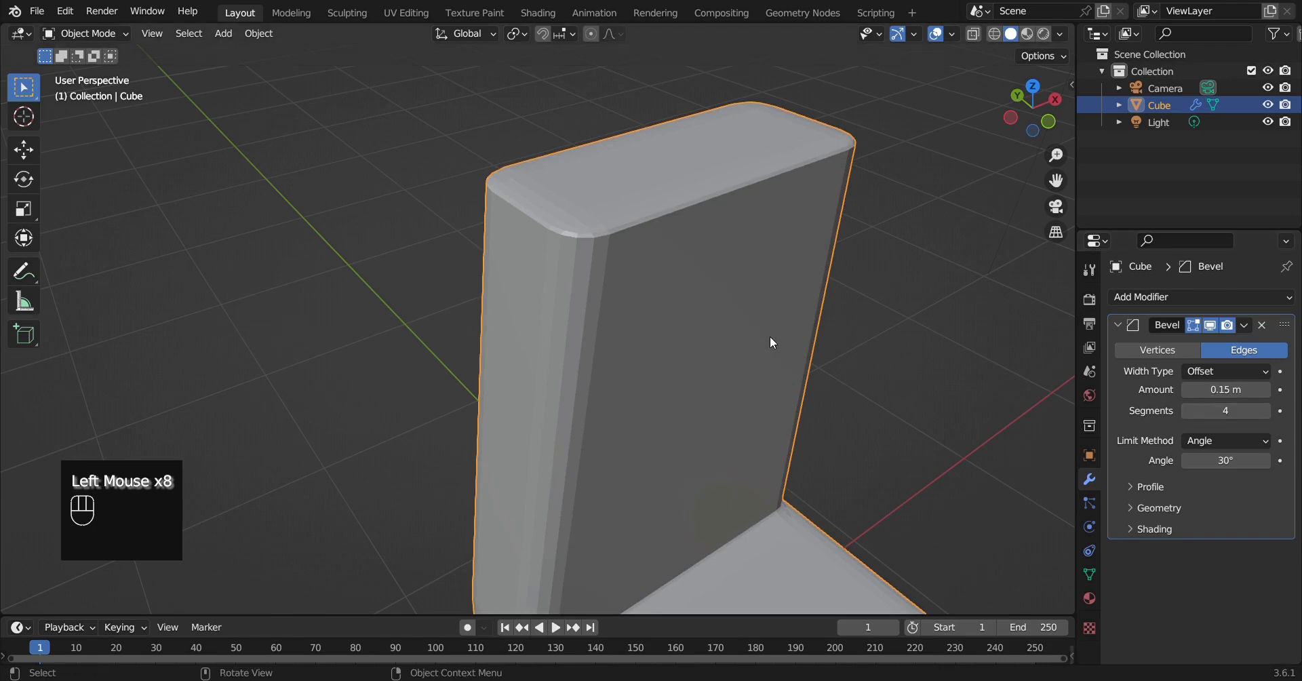
{"action": "scroll", "coordinate": [767, 360], "scroll_direction": "down", "scroll_amount": 3}
{"action": "middle_click_drag", "start_coordinate": [761, 391], "coordinate": [655, 347]}
{"action": "scroll", "coordinate": [678, 392], "scroll_direction": "down", "scroll_amount": 2}
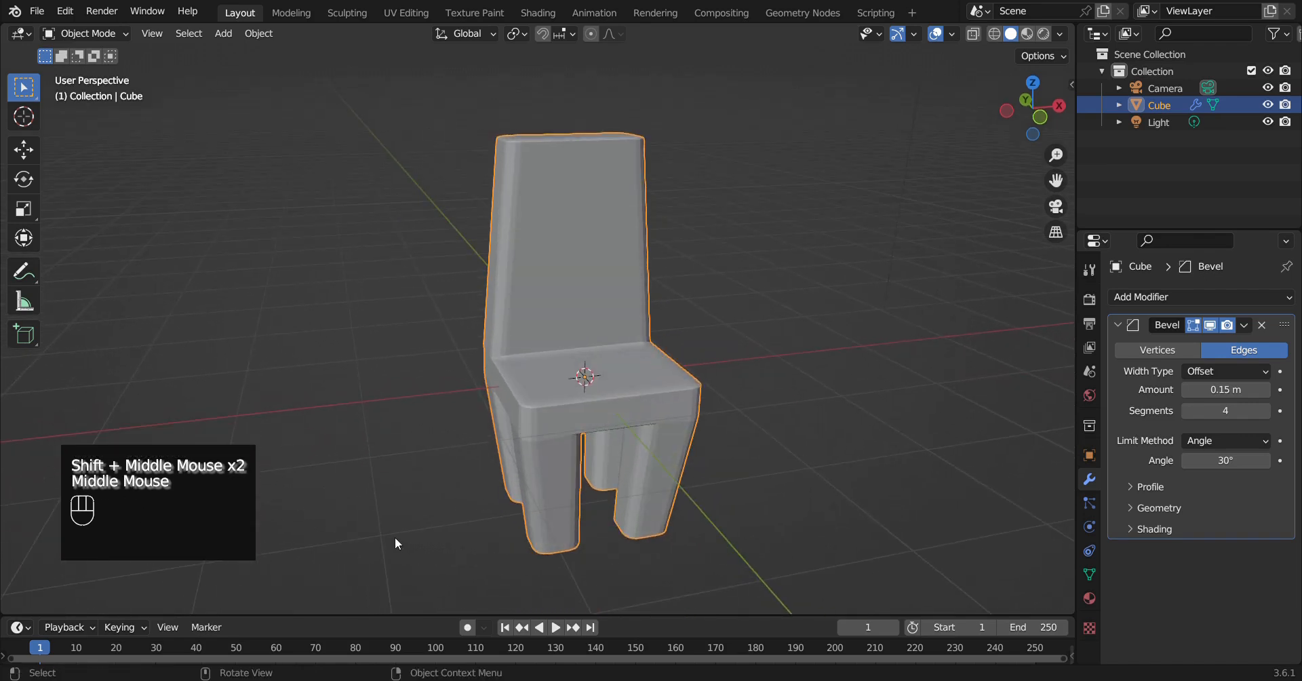
Step: Turn on the Camera to View lock so that navigating the viewport moves the camera
{"action": "middle_click_drag", "start_coordinate": [570, 374], "coordinate": [604, 350]}
{"action": "scroll", "coordinate": [600, 361], "scroll_direction": "down", "scroll_amount": 2}
{"action": "key", "text": "n"}
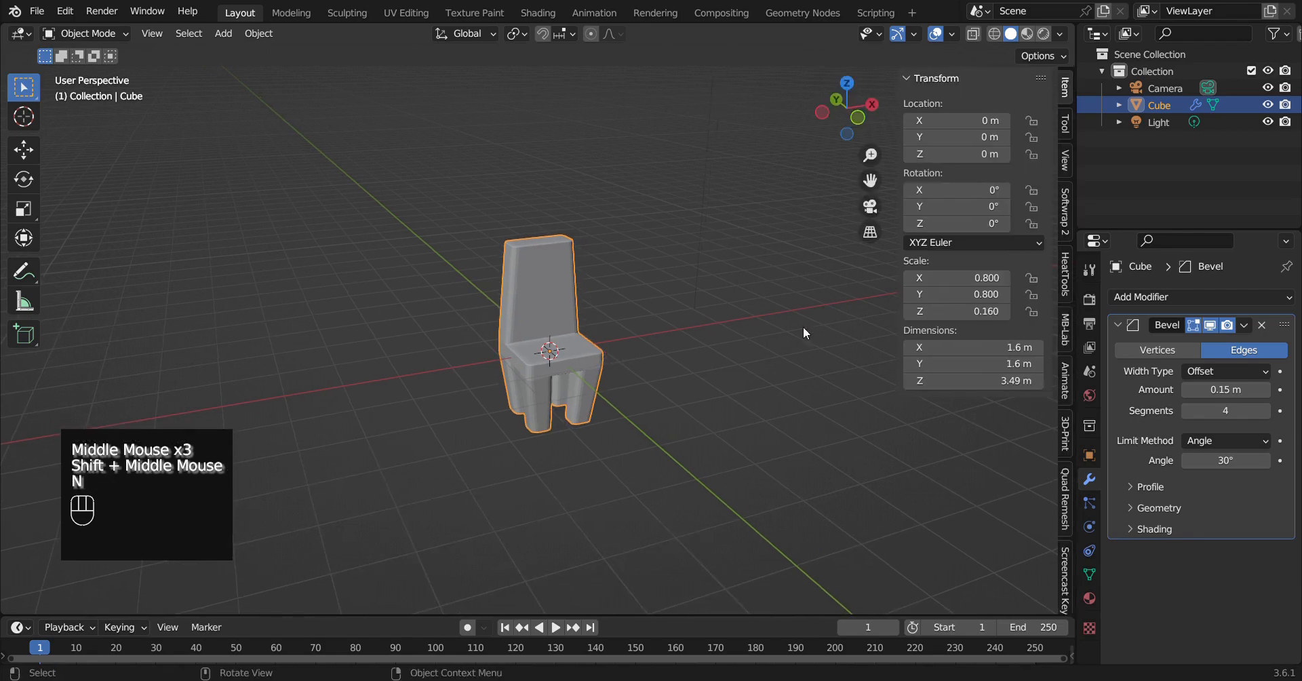
{"action": "left_click", "coordinate": [1066, 162]}
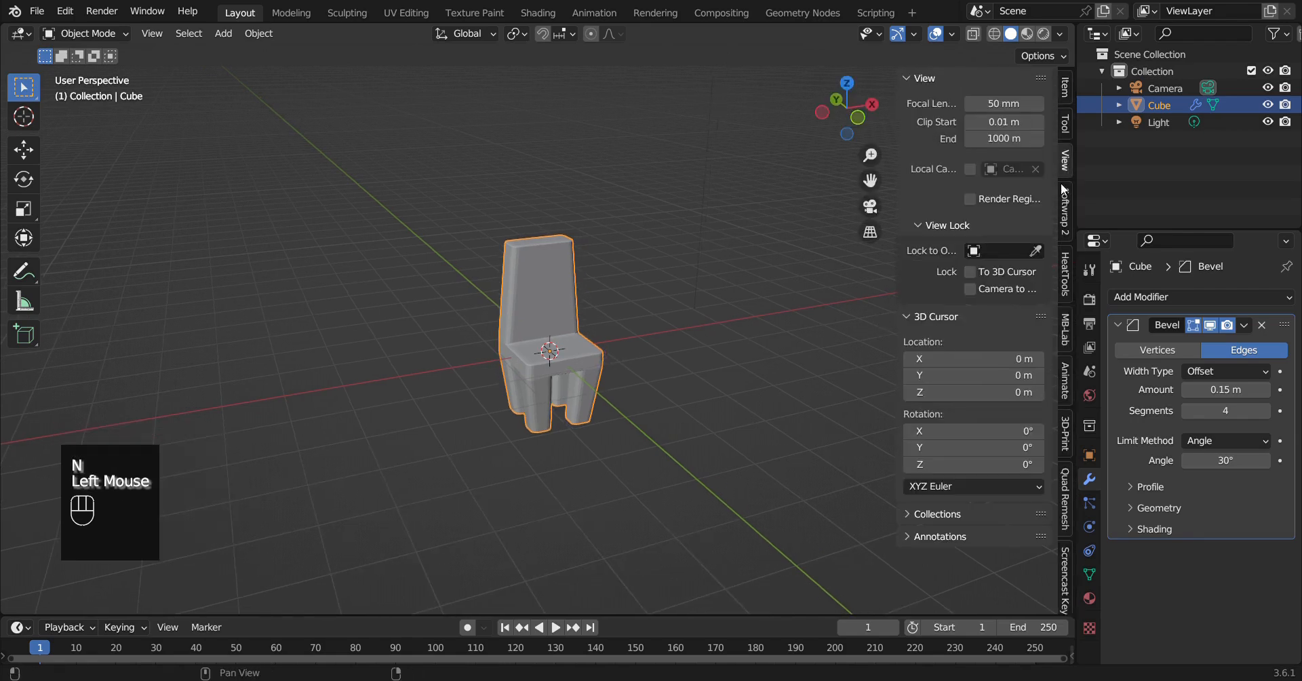
{"action": "left_click", "coordinate": [1007, 288]}
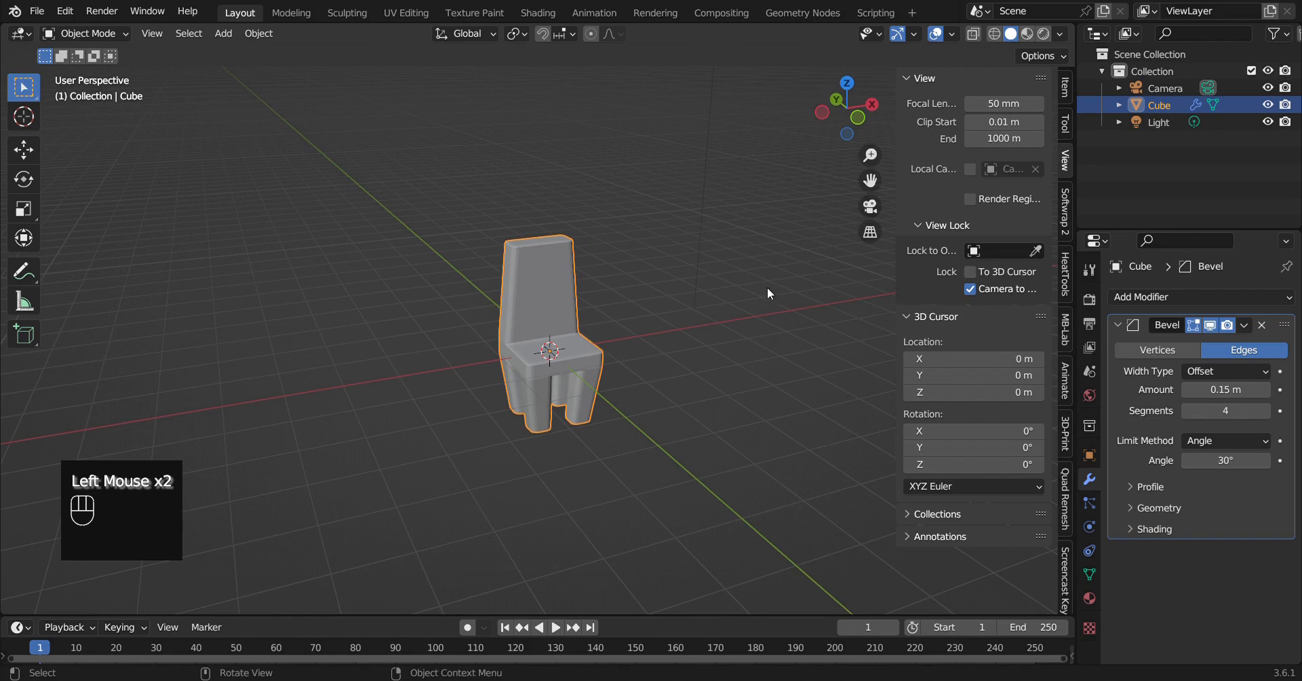
{"action": "key", "text": "n"}
Step: Switch to the camera view and reframe it so the whole chair fits inside the camera frame
{"action": "middle_click_drag", "start_coordinate": [709, 296], "coordinate": [673, 311], "text": "shift"}
{"action": "scroll", "coordinate": [688, 310], "scroll_direction": "down", "scroll_amount": 2}
{"action": "scroll", "coordinate": [688, 310], "scroll_direction": "up", "scroll_amount": 2}
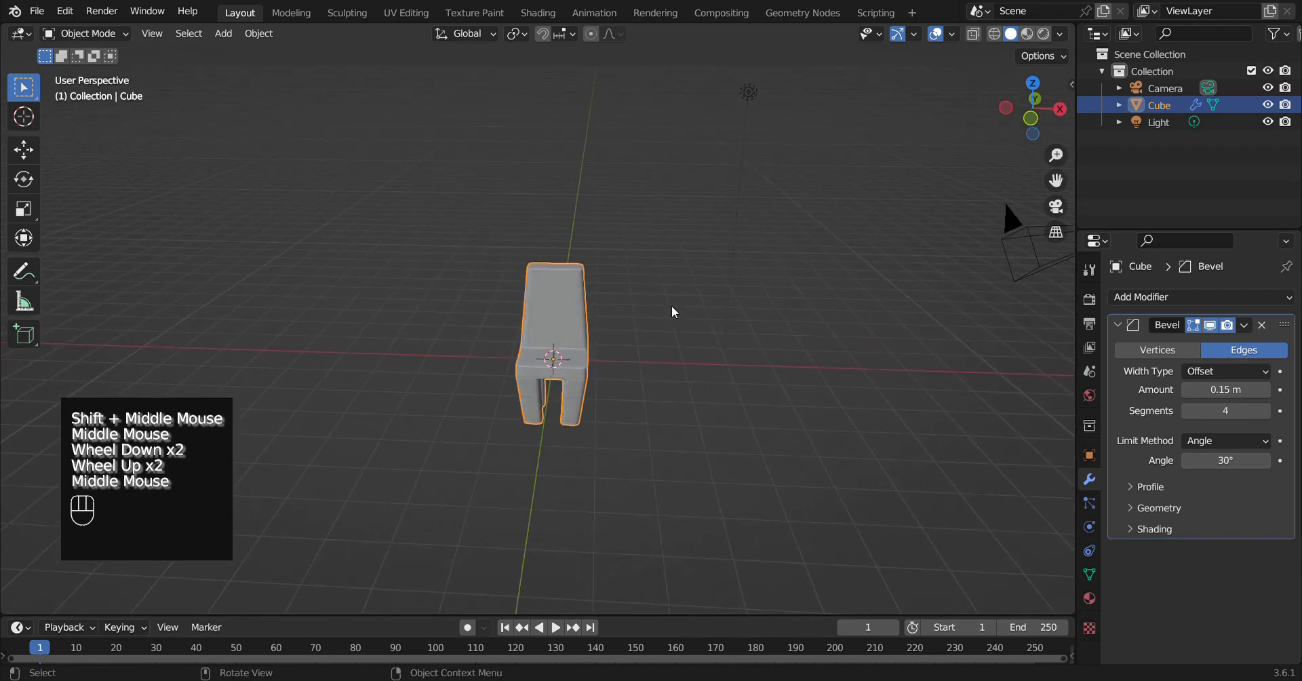
{"action": "key", "text": "KP_0"}
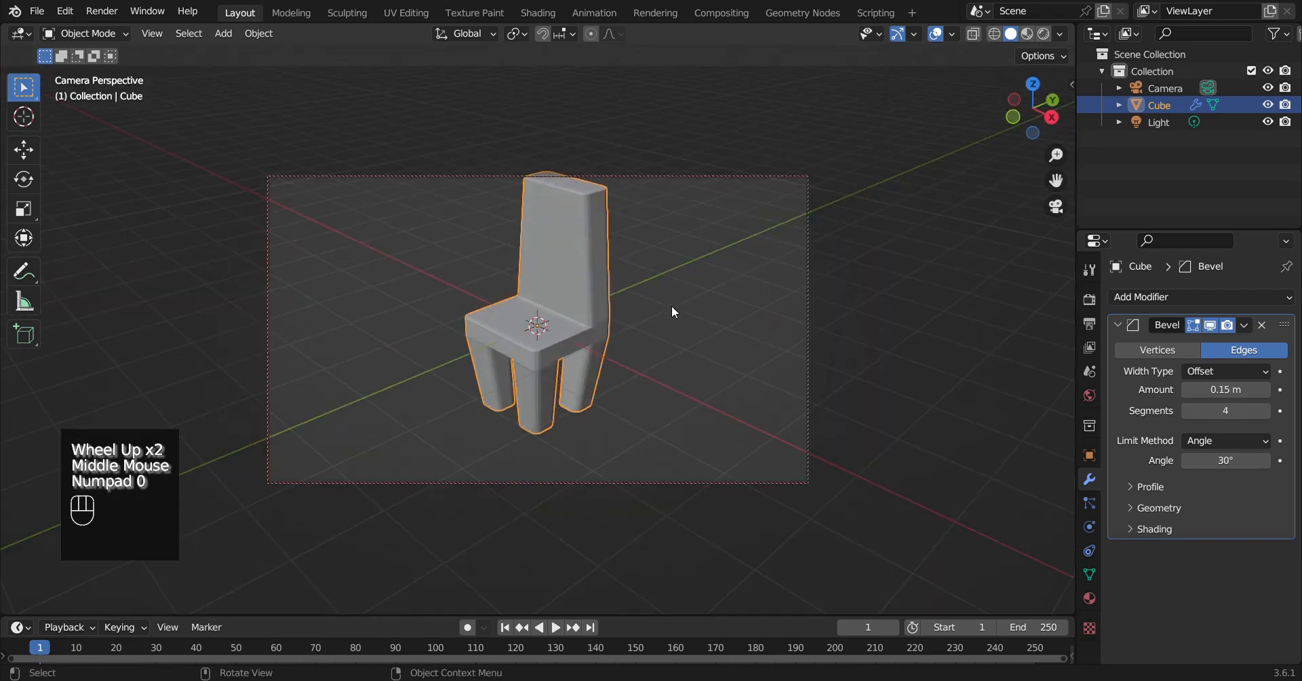
{"action": "middle_click_drag", "start_coordinate": [645, 315], "coordinate": [608, 342], "text": "shift"}
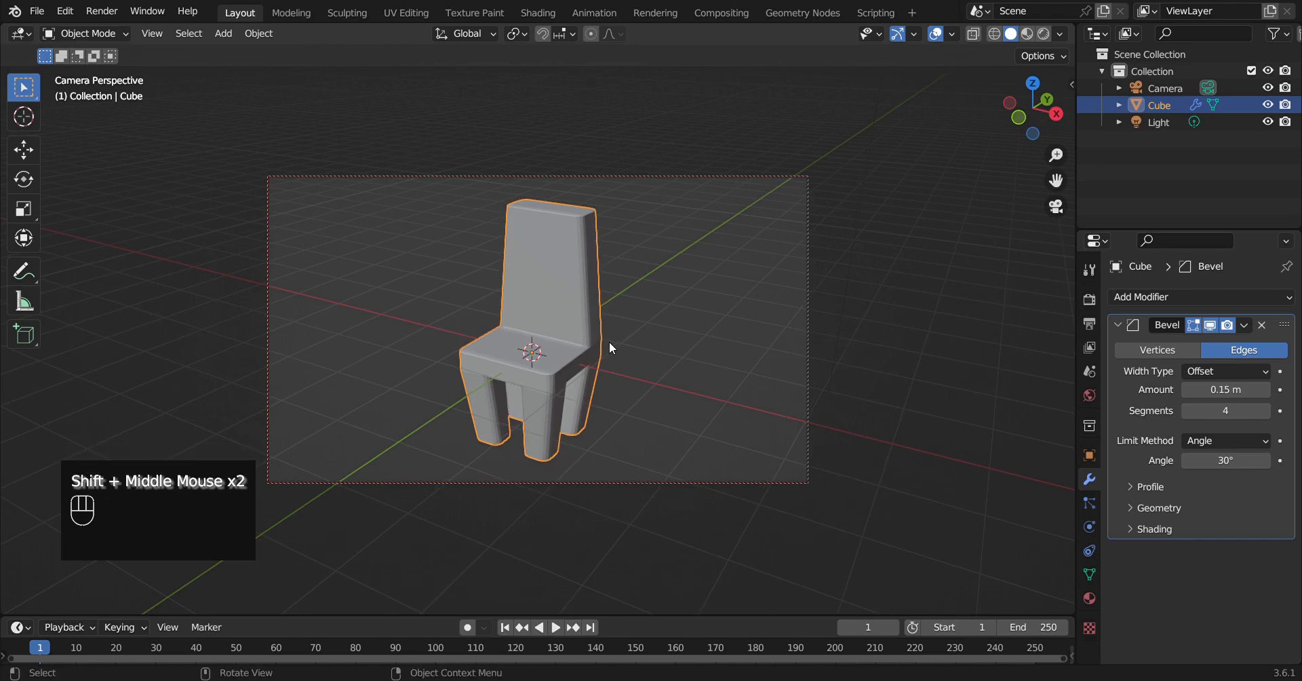
Step: Turn off the Camera to View lock to keep the camera framing
{"action": "key", "text": "n"}
{"action": "left_click", "coordinate": [1005, 292]}
{"action": "key", "text": "n"}
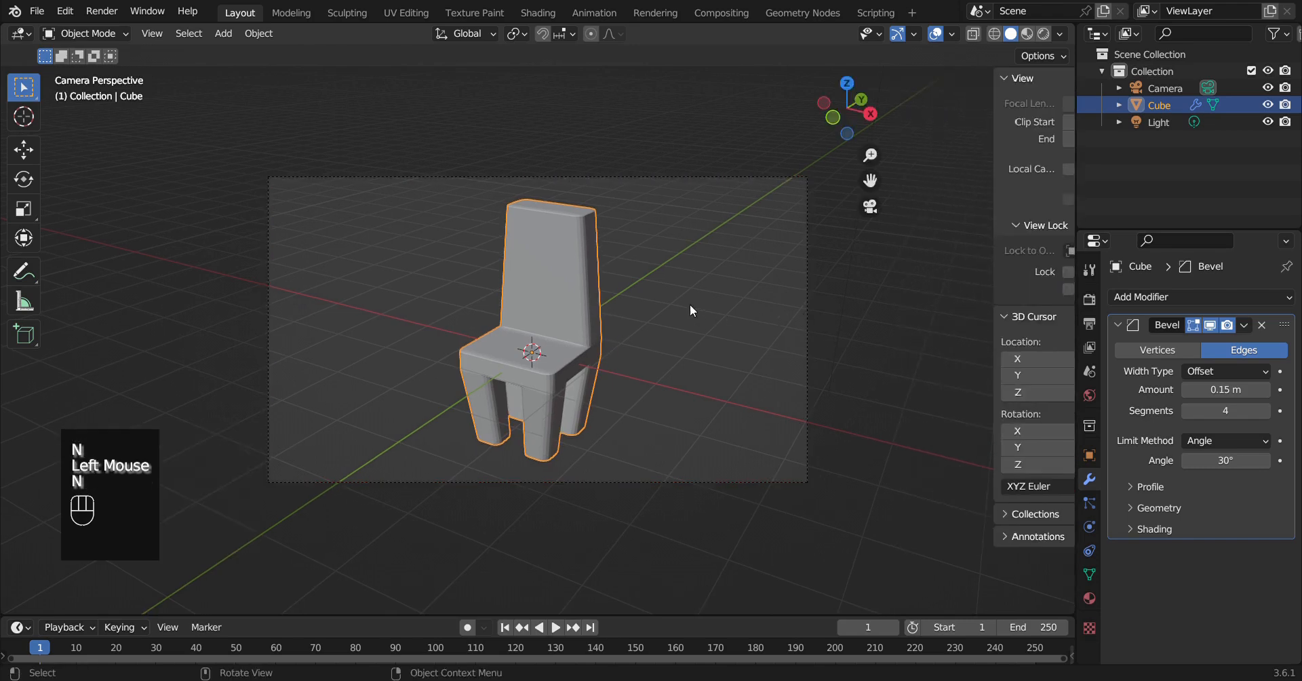
Step: Show the scene through the camera in Rendered shading
{"action": "mouse_move", "coordinate": [617, 319]}
{"action": "middle_mouse_down"}
{"action": "mouse_move", "coordinate": [654, 327]}
{"action": "mouse_move", "coordinate": [616, 324]}
{"action": "middle_mouse_up"}
{"action": "key", "text": "KP_0"}
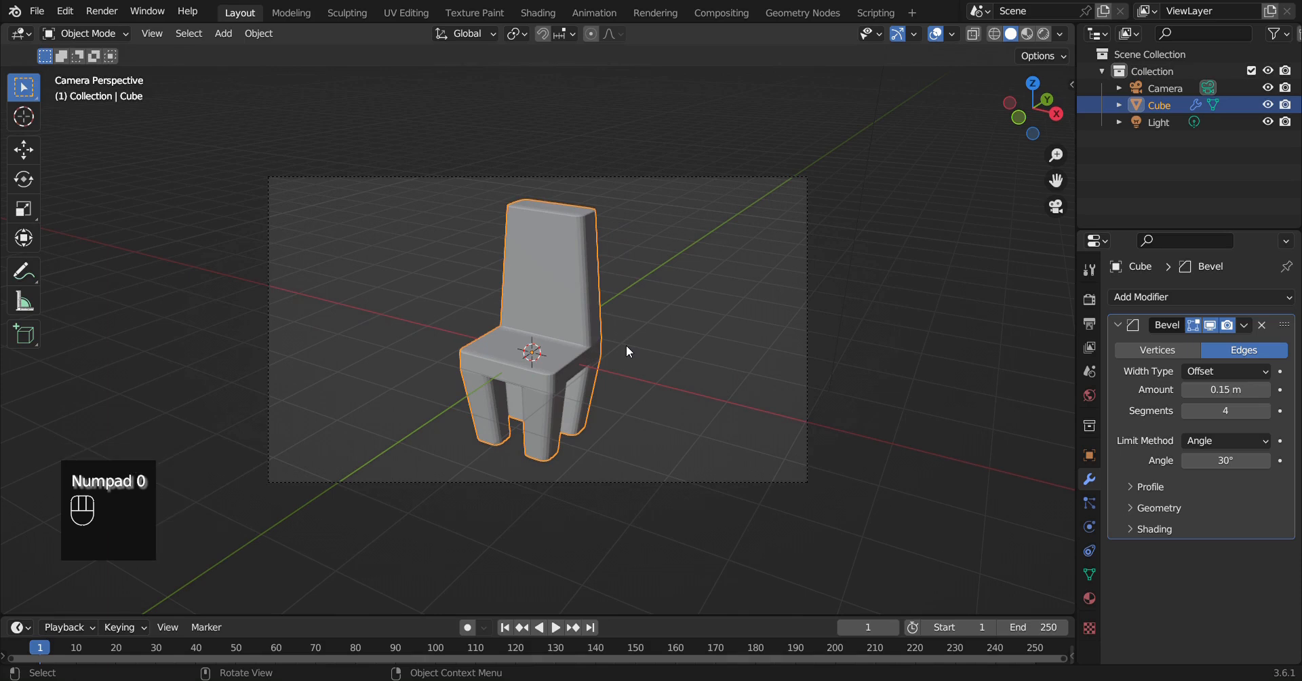
{"action": "key", "text": "z"}
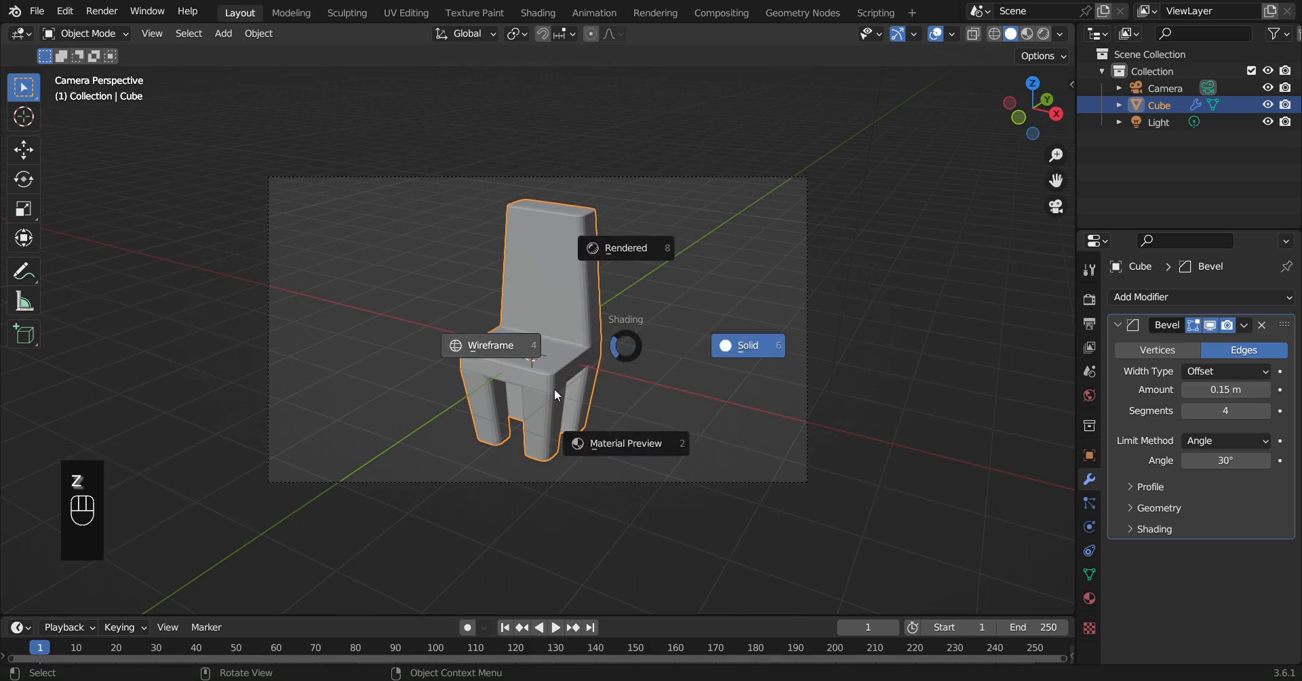
{"action": "left_click", "coordinate": [627, 250]}
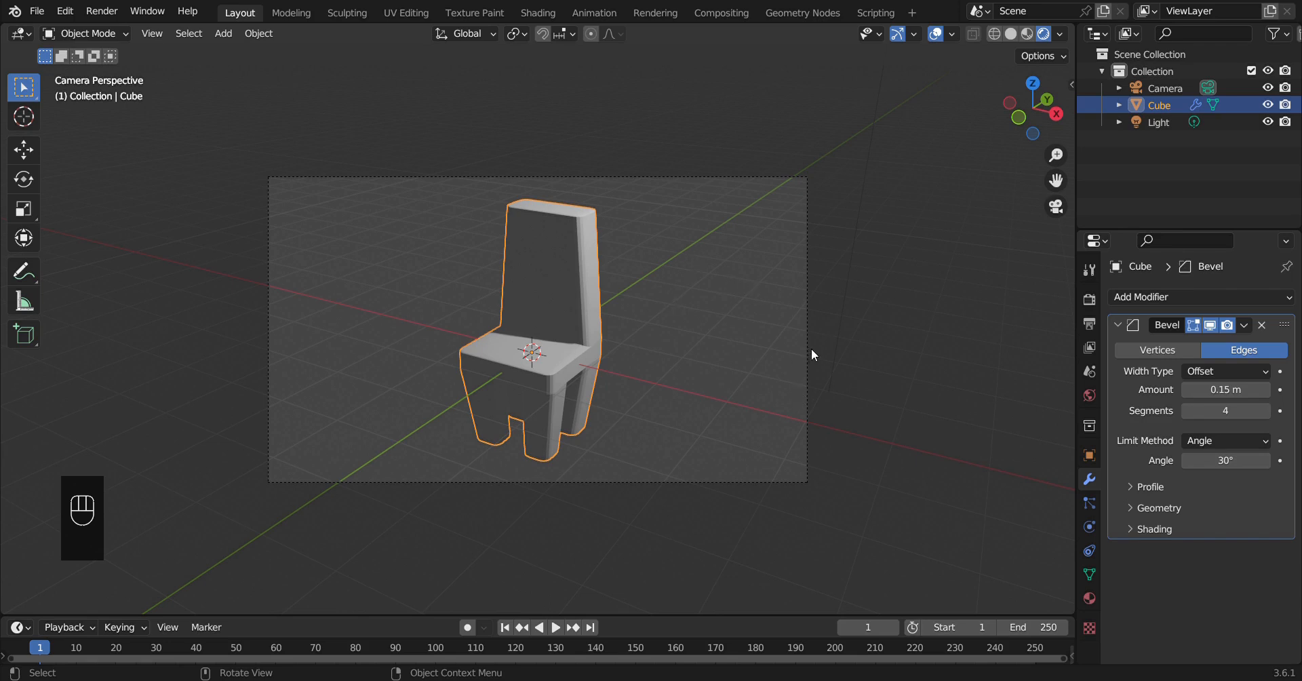
Step: Create a new material on the chair and set its base color to a saturated orange
{"action": "left_click", "coordinate": [1088, 598]}
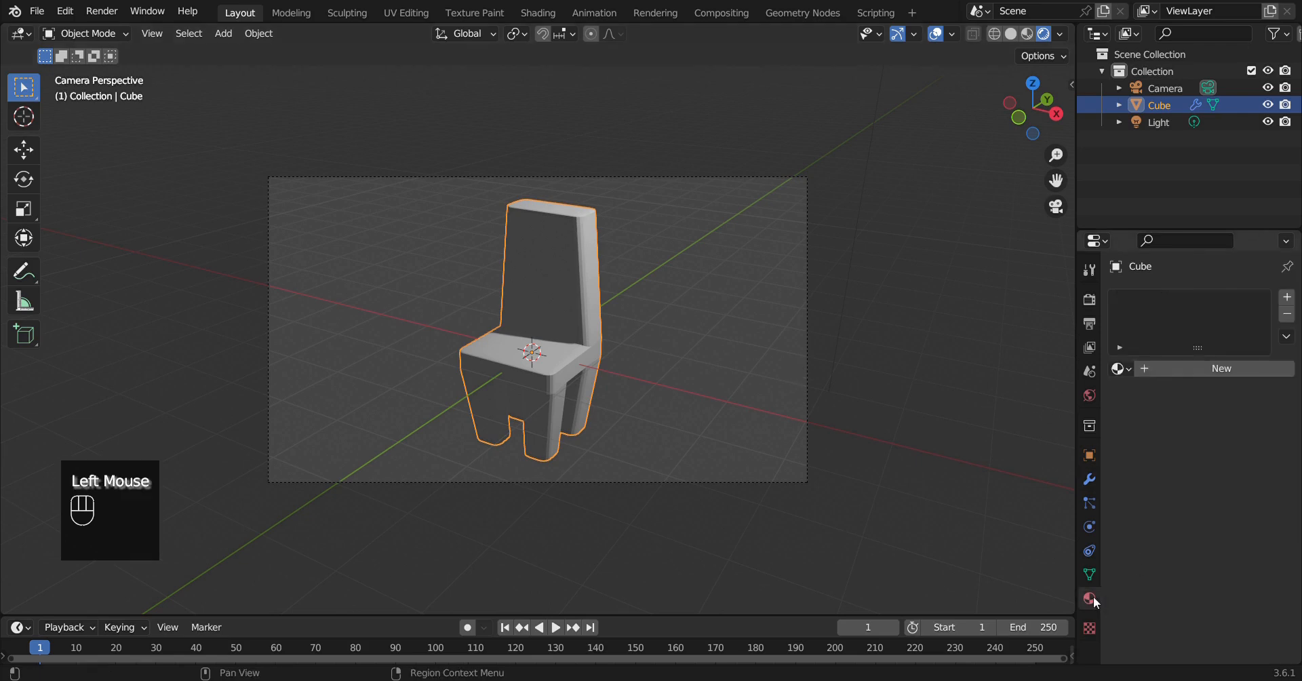
{"action": "left_click", "coordinate": [591, 343]}
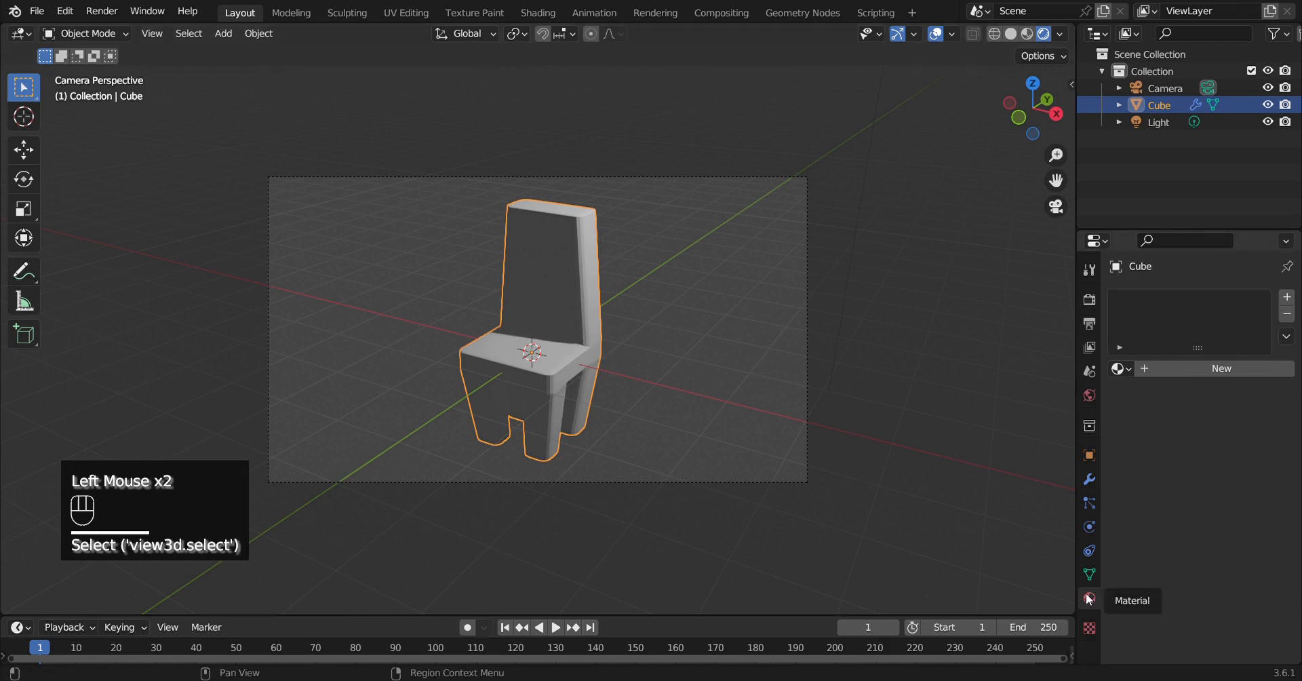
{"action": "left_click", "coordinate": [1173, 369]}
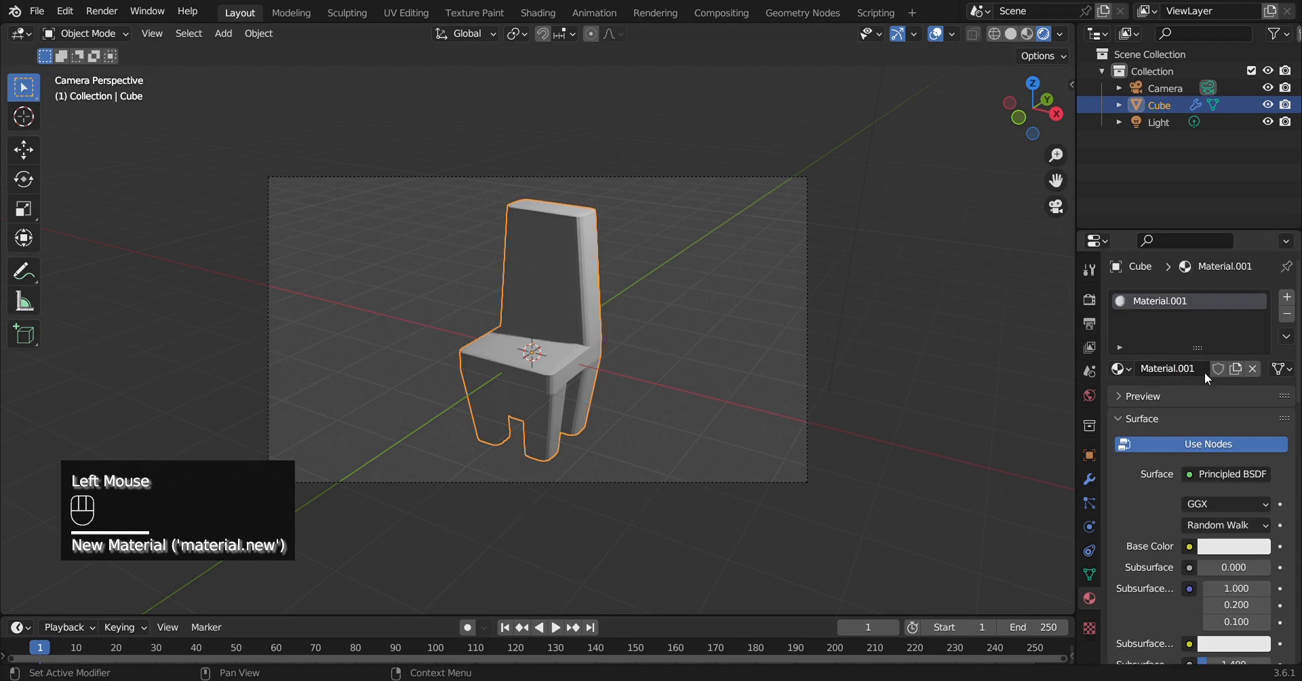
{"action": "left_click", "coordinate": [1238, 548]}
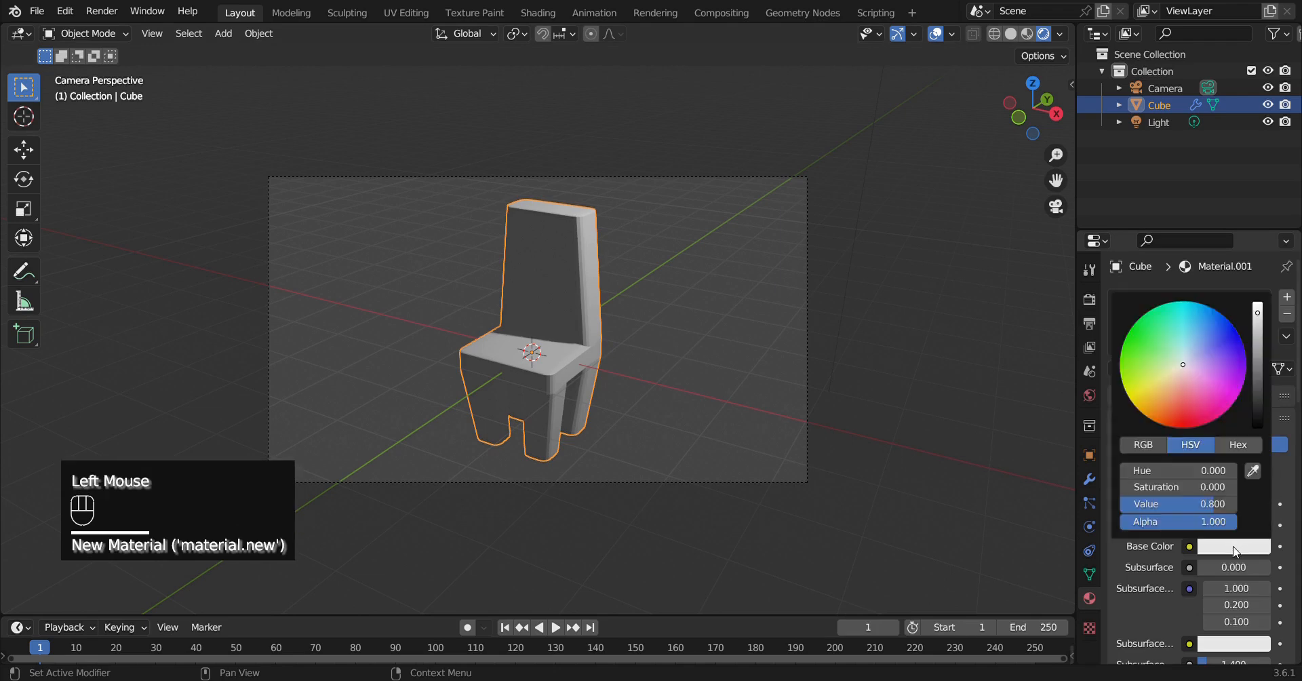
{"action": "left_click", "coordinate": [1164, 408]}
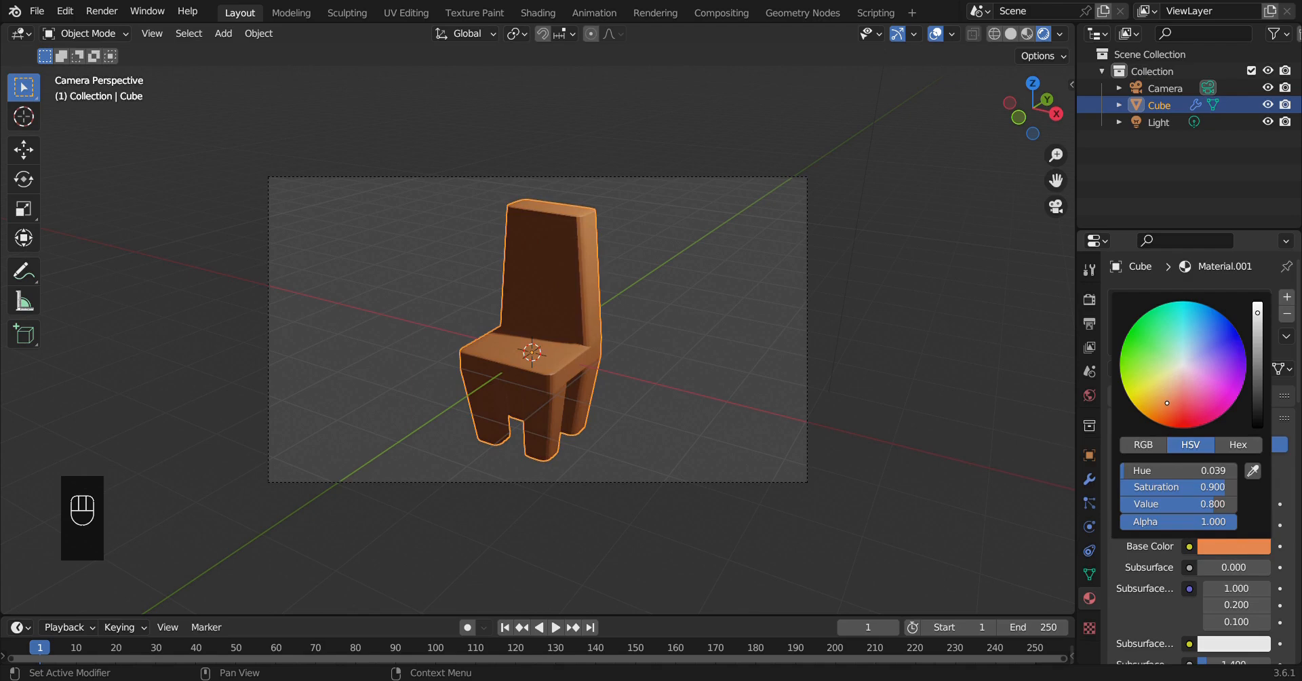
{"action": "left_click_drag", "start_coordinate": [1166, 404], "coordinate": [1163, 411]}
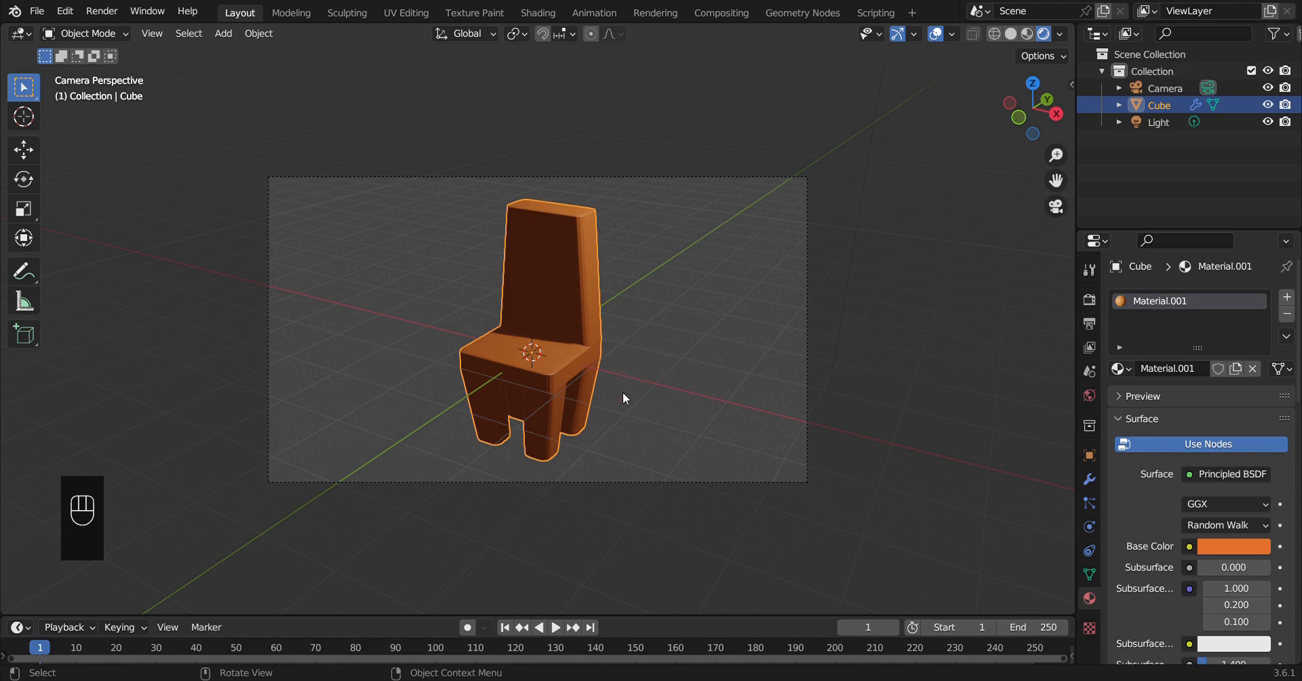
Step: Set the orange material's roughness to 1.000
{"action": "scroll", "coordinate": [1178, 477], "scroll_direction": "down", "scroll_amount": 2}
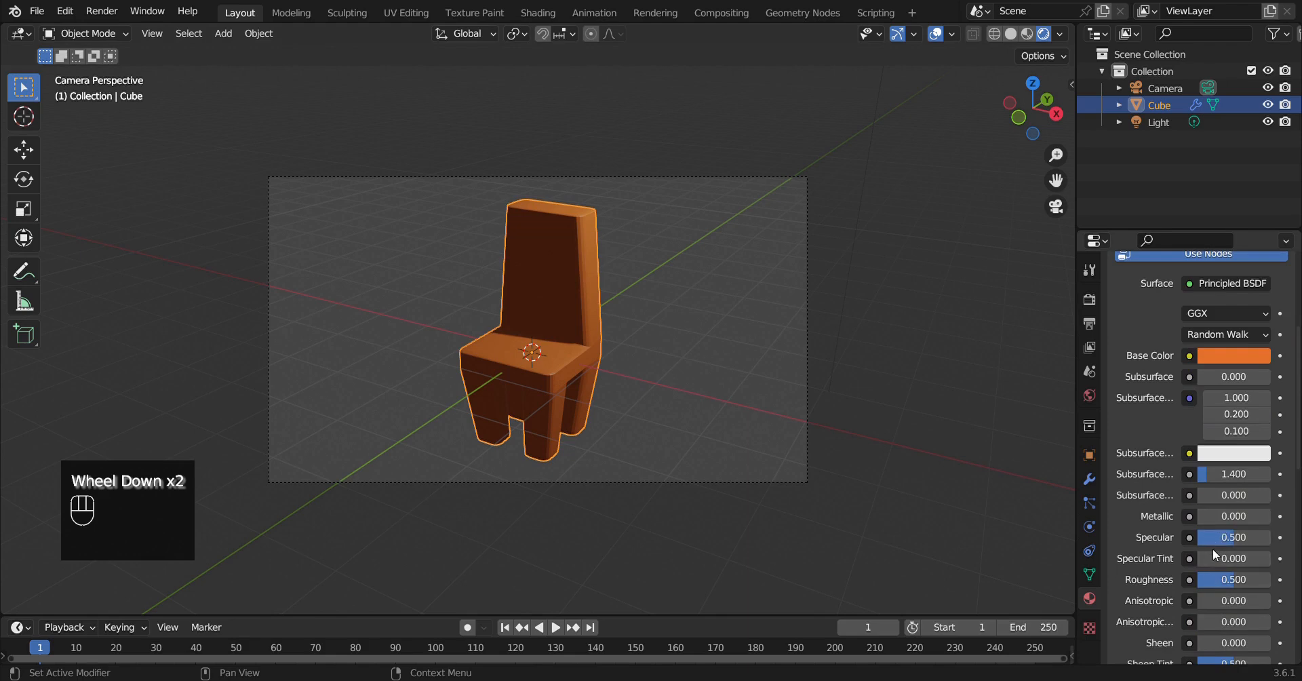
{"action": "scroll", "coordinate": [1213, 555], "scroll_direction": "down", "scroll_amount": 2}
{"action": "left_click_drag", "start_coordinate": [1214, 523], "coordinate": [1261, 522]}
{"action": "mouse_move", "coordinate": [610, 369]}
{"action": "middle_mouse_down"}
{"action": "mouse_move", "coordinate": [641, 371]}
{"action": "mouse_move", "coordinate": [614, 369]}
{"action": "middle_mouse_up"}
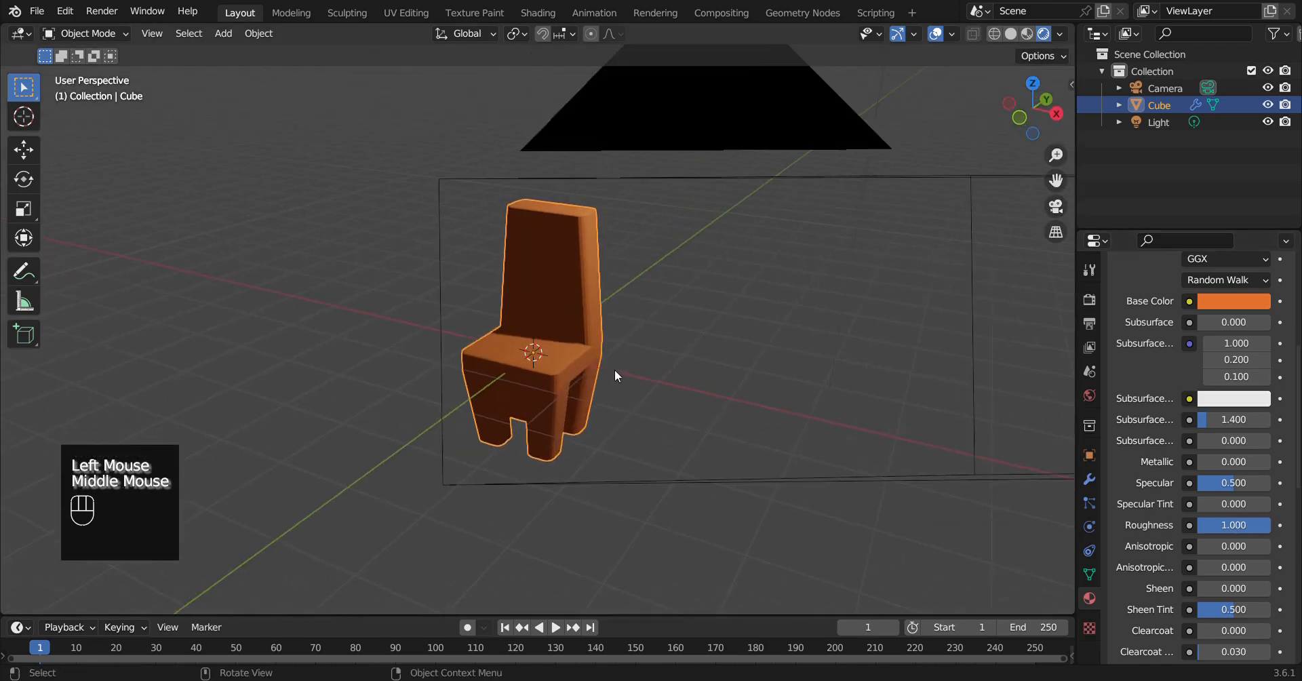
{"action": "key", "text": "KP_0"}
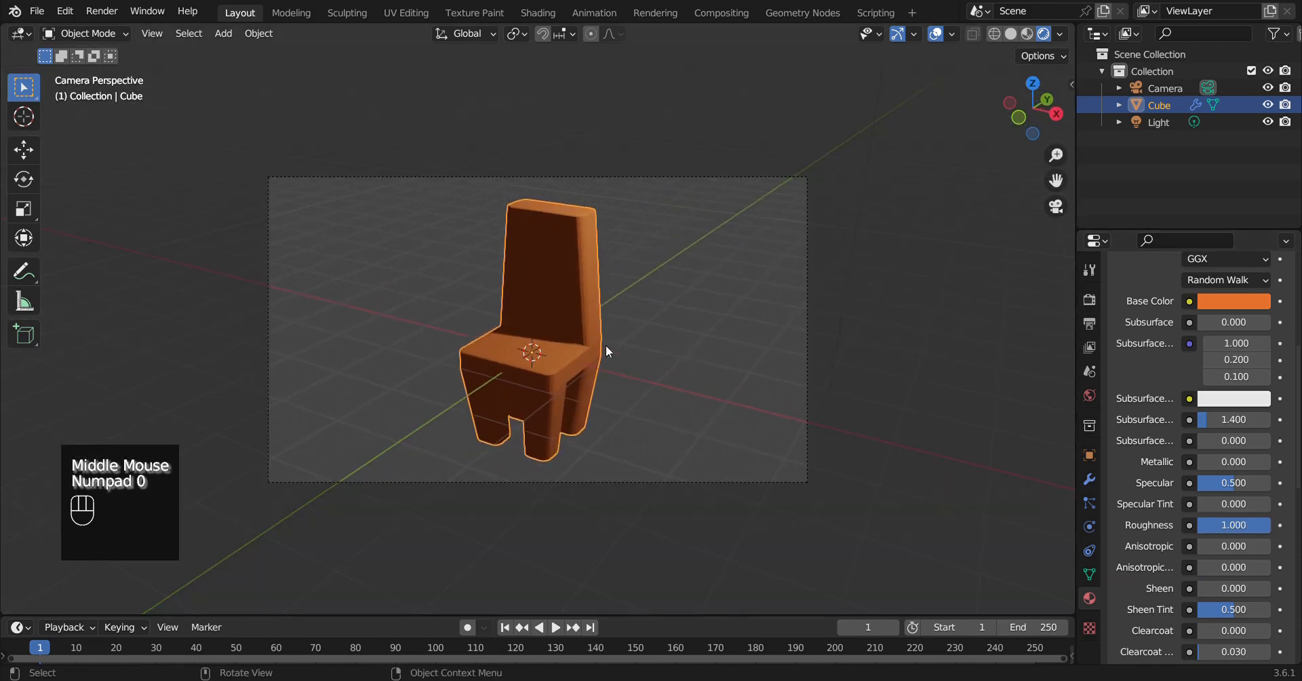
Step: In Edit Mode with Solid shading, grow the selection from the backrest's top faces to the whole backrest
{"action": "key", "text": "Tab"}
{"action": "middle_click_drag", "start_coordinate": [585, 307], "coordinate": [575, 285]}
{"action": "key", "text": "z"}
{"action": "key", "text": "z"}
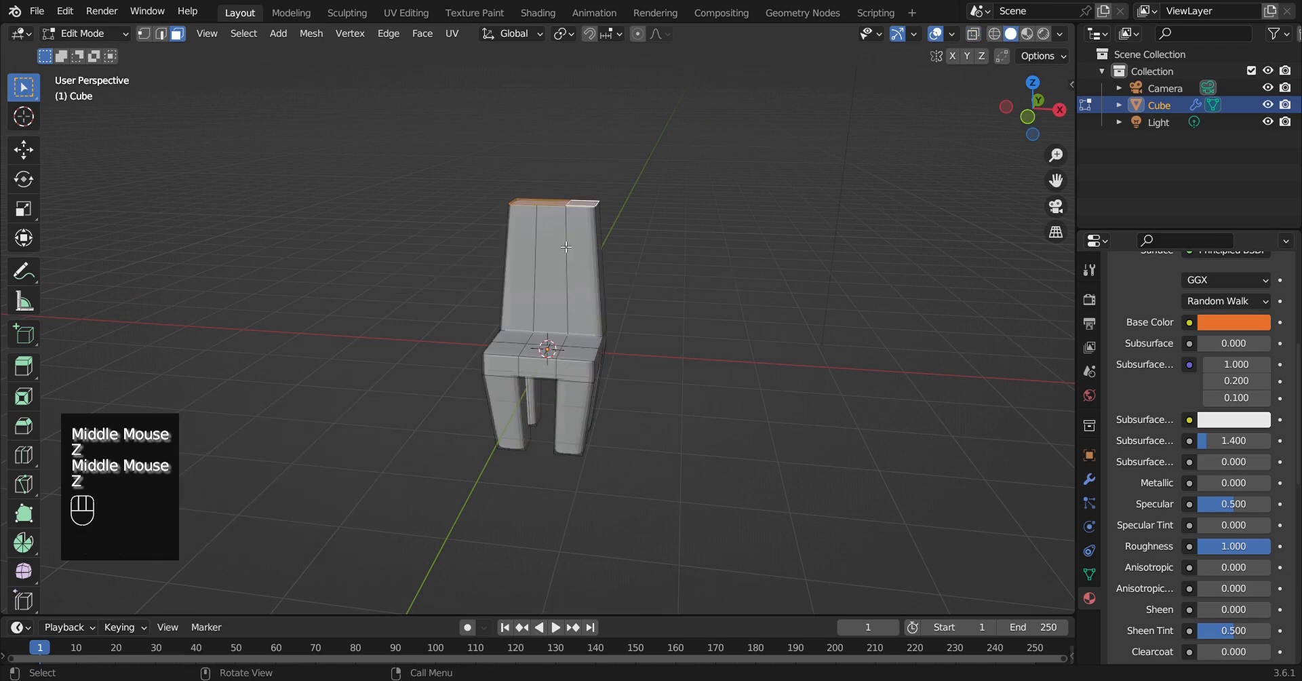
{"action": "key", "text": "ctrl+KP_Add"}
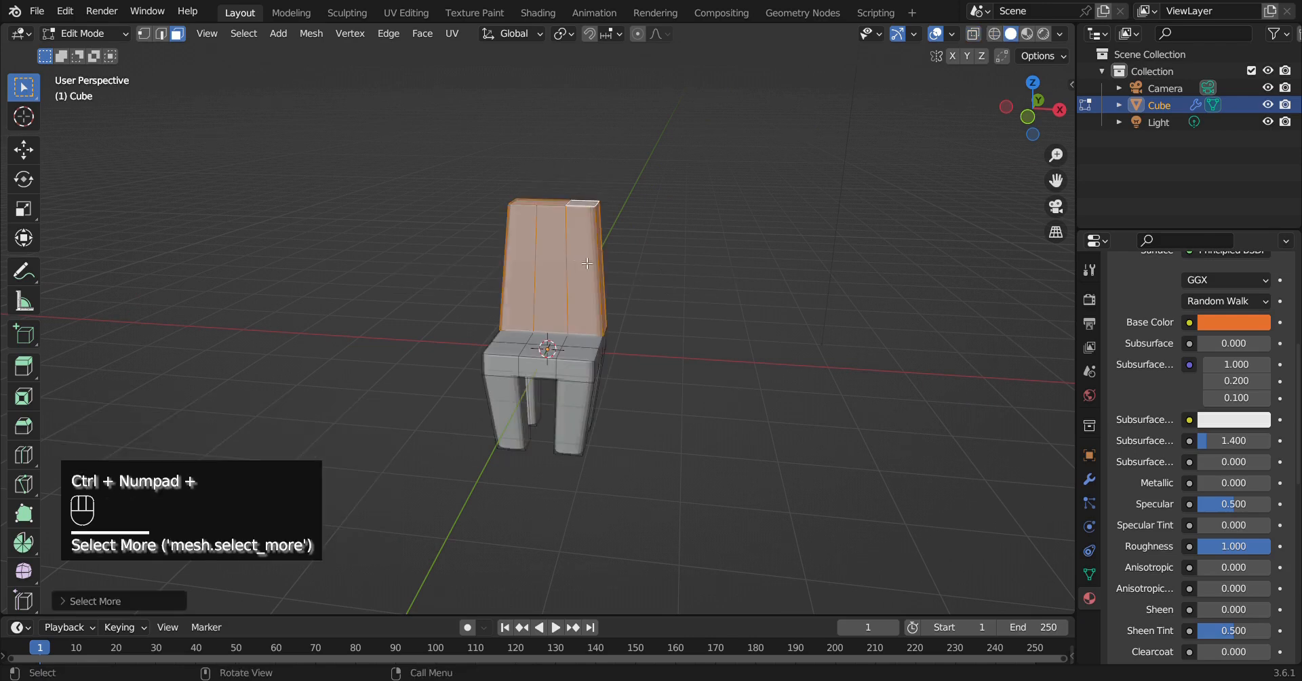
Step: Add a second material slot to the chair and create a new material in it
{"action": "mouse_move", "coordinate": [641, 323]}
{"action": "middle_mouse_down"}
{"action": "mouse_move", "coordinate": [648, 332]}
{"action": "mouse_move", "coordinate": [630, 314]}
{"action": "mouse_move", "coordinate": [629, 327]}
{"action": "middle_mouse_up"}
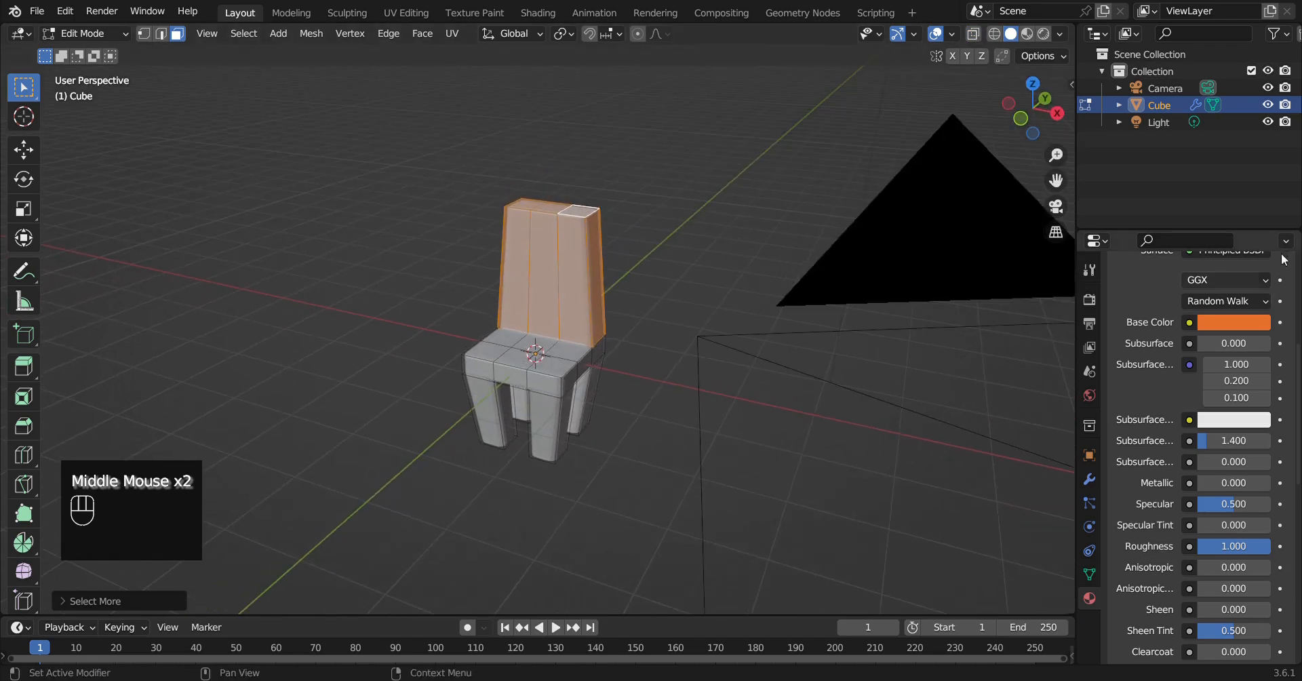
{"action": "scroll", "coordinate": [1242, 303], "scroll_direction": "up", "scroll_amount": 4}
{"action": "left_click", "coordinate": [1287, 296]}
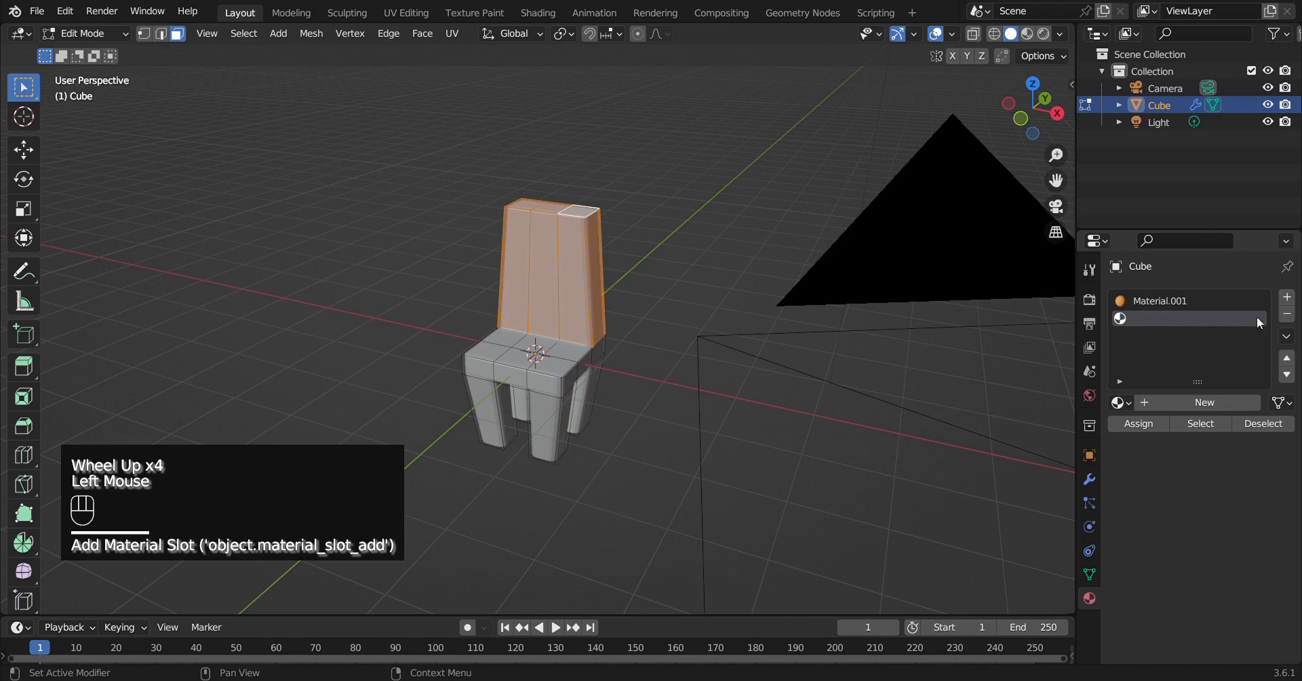
{"action": "left_click", "coordinate": [1214, 404]}
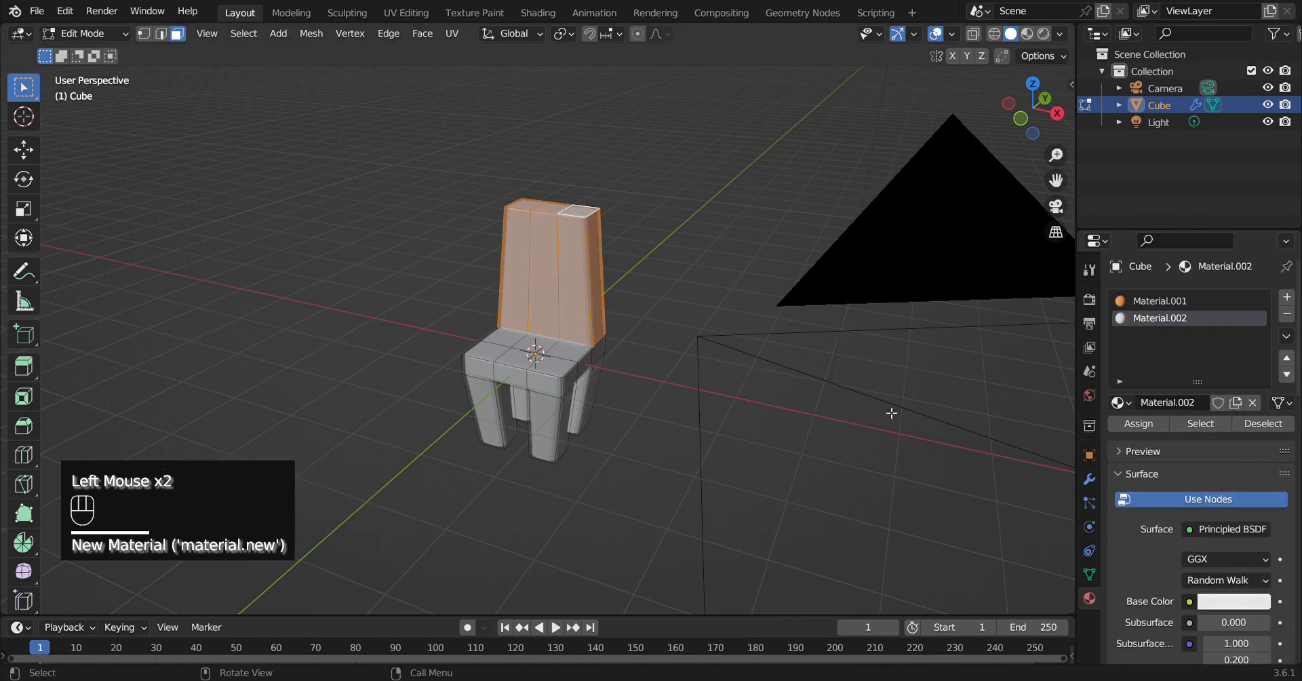